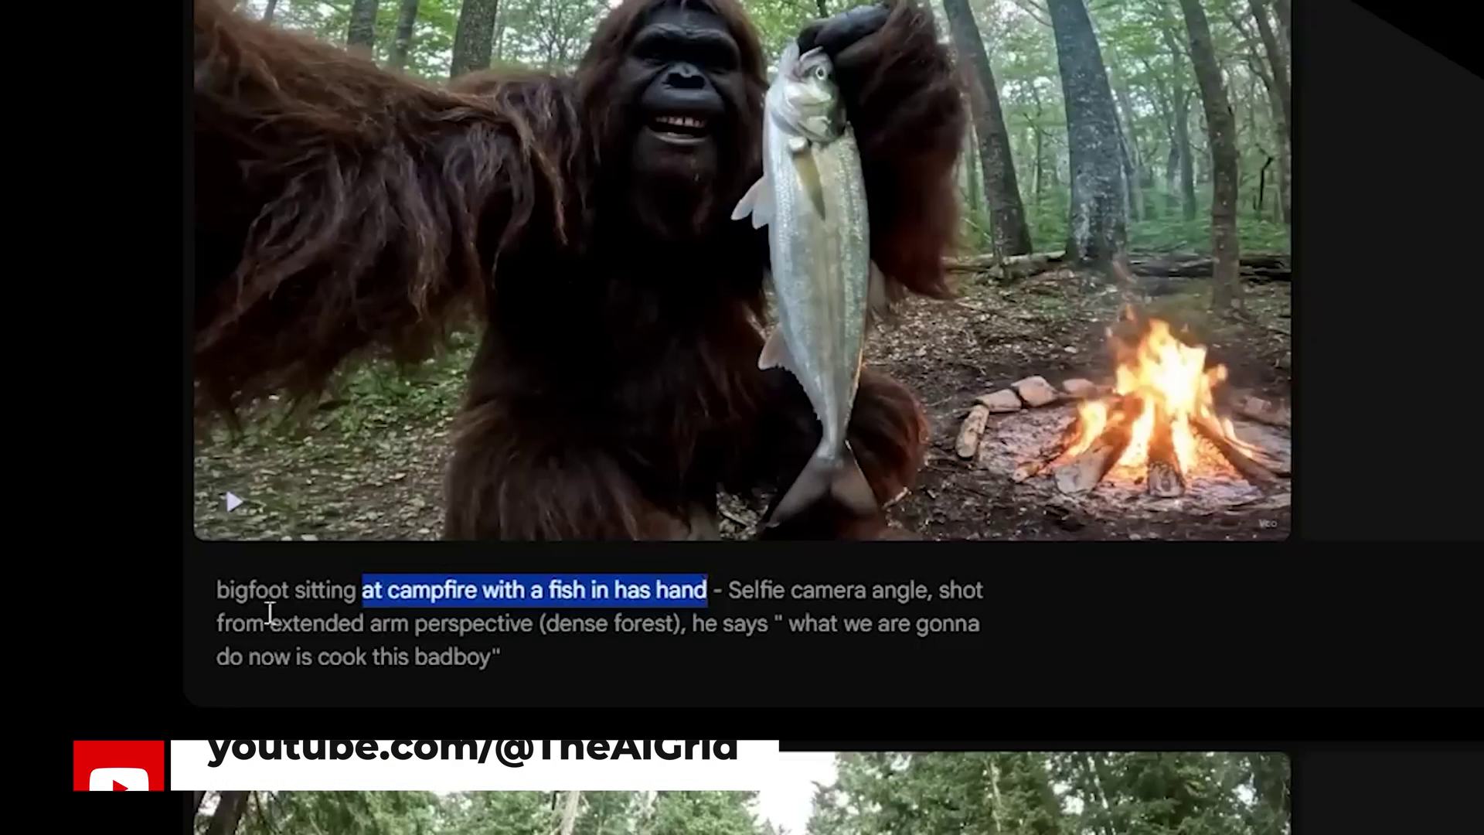
Step: Open Sora's media library on the Scarred Cyberpunk Hero close-up images
left_click(222, 606)
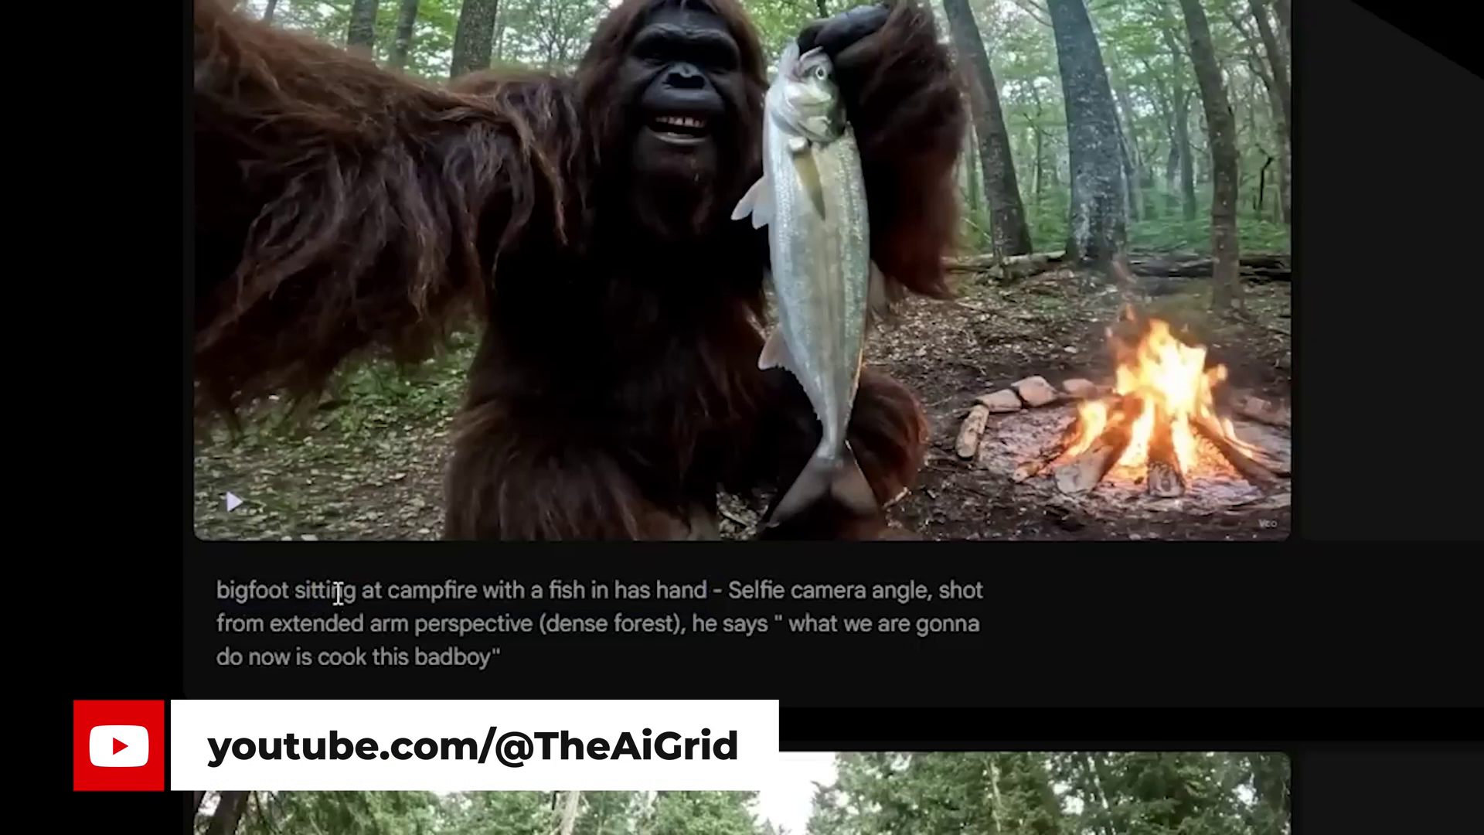
Step: Highlight the Bigfoot clip's prompt and try a 'wide shot' remix of the Scarred Cyberpunk Hero image
left_click_drag(306, 592, 616, 592)
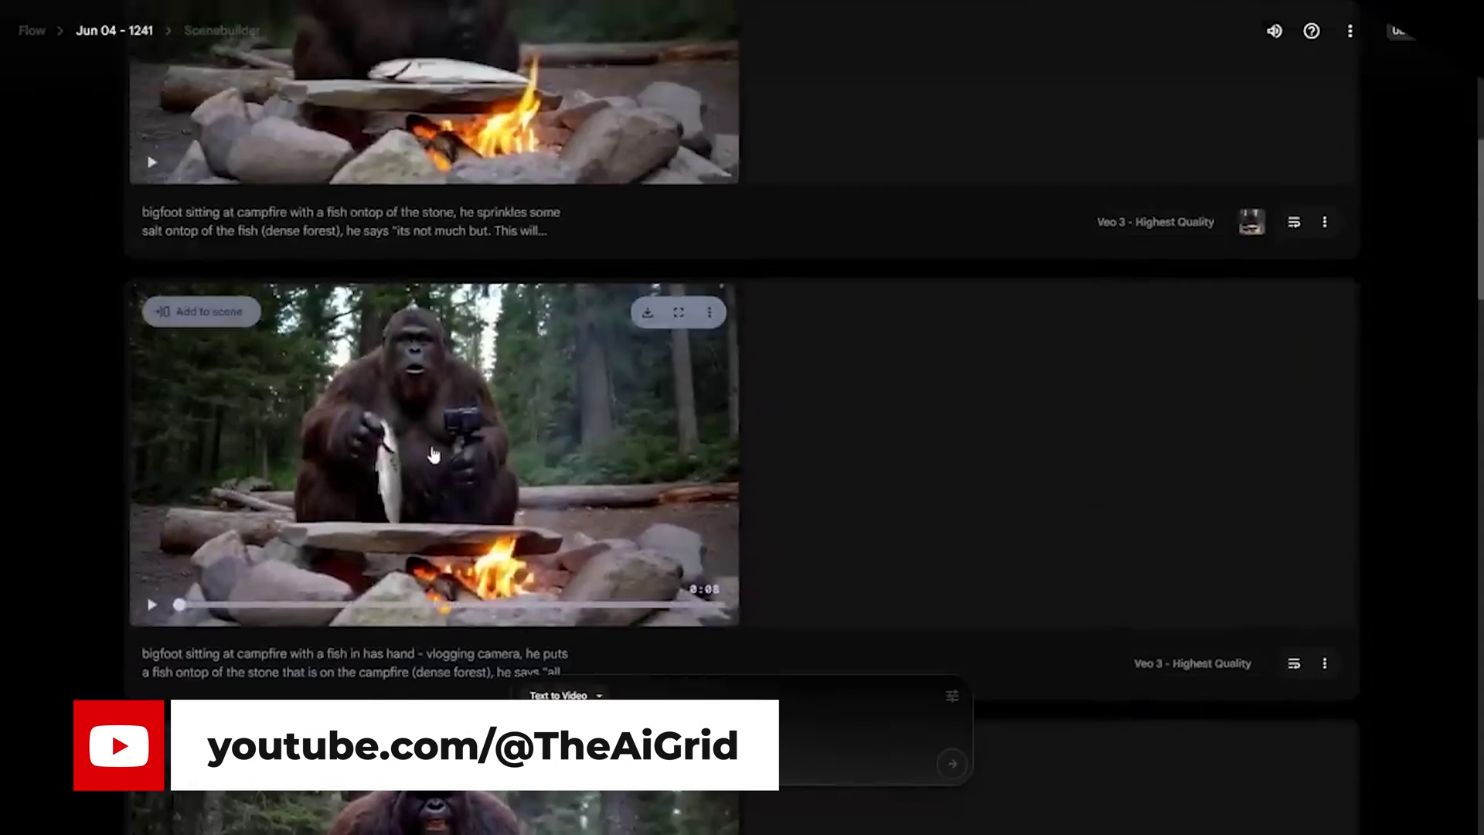
scroll(435, 299, "down", 10)
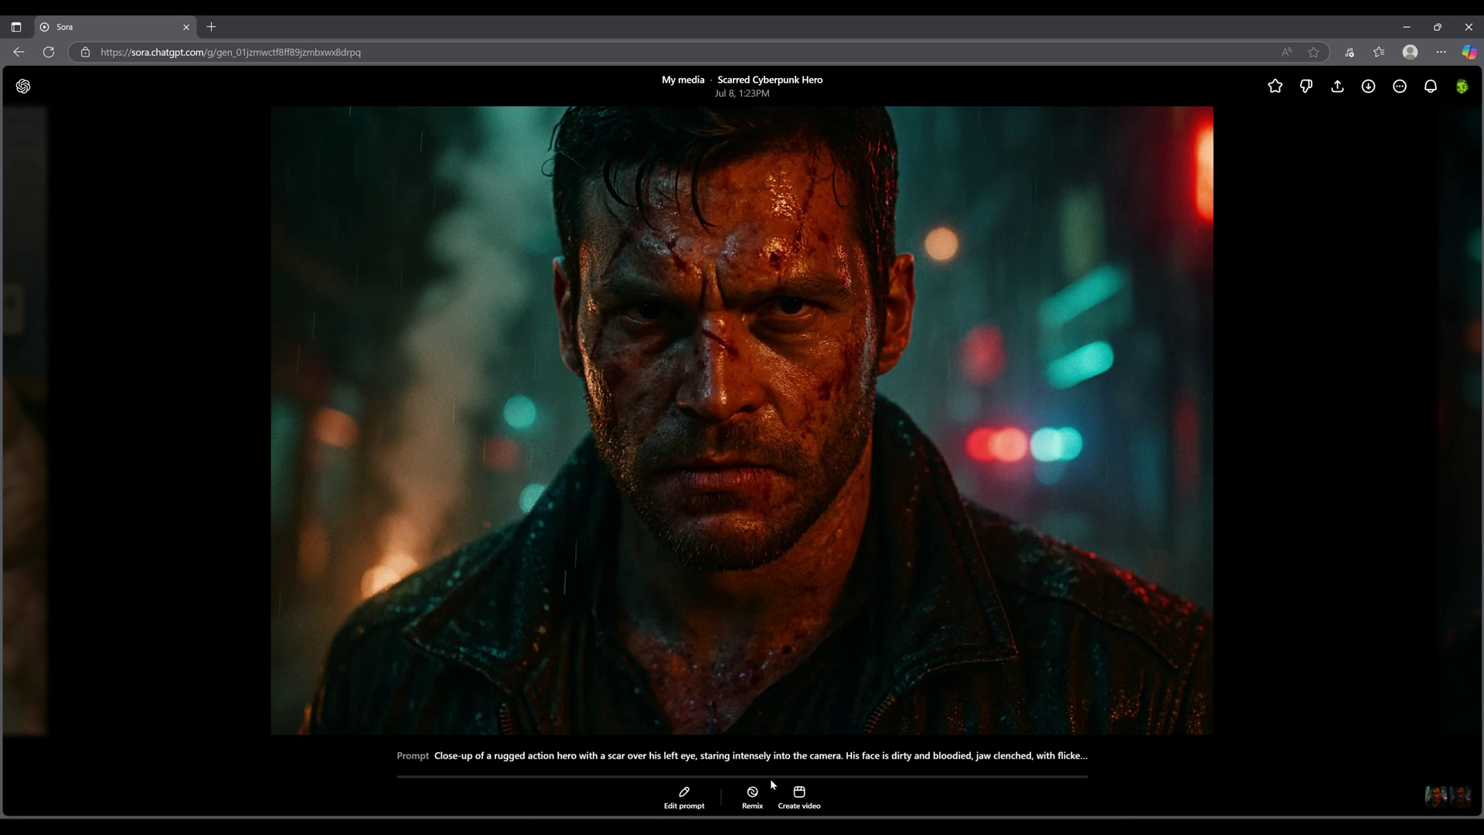
left_click(753, 793)
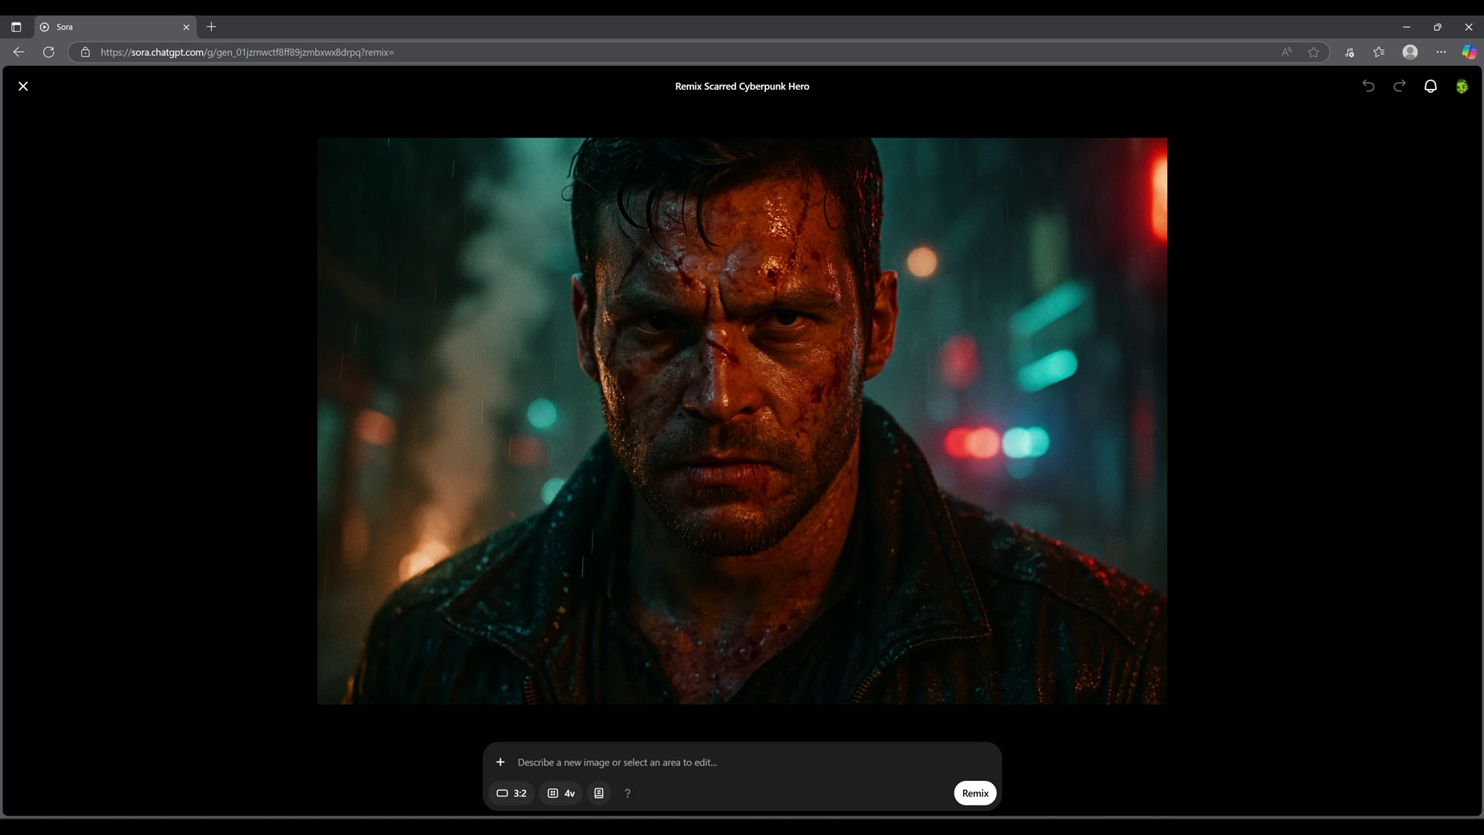
type("wide shot")
key("Return")
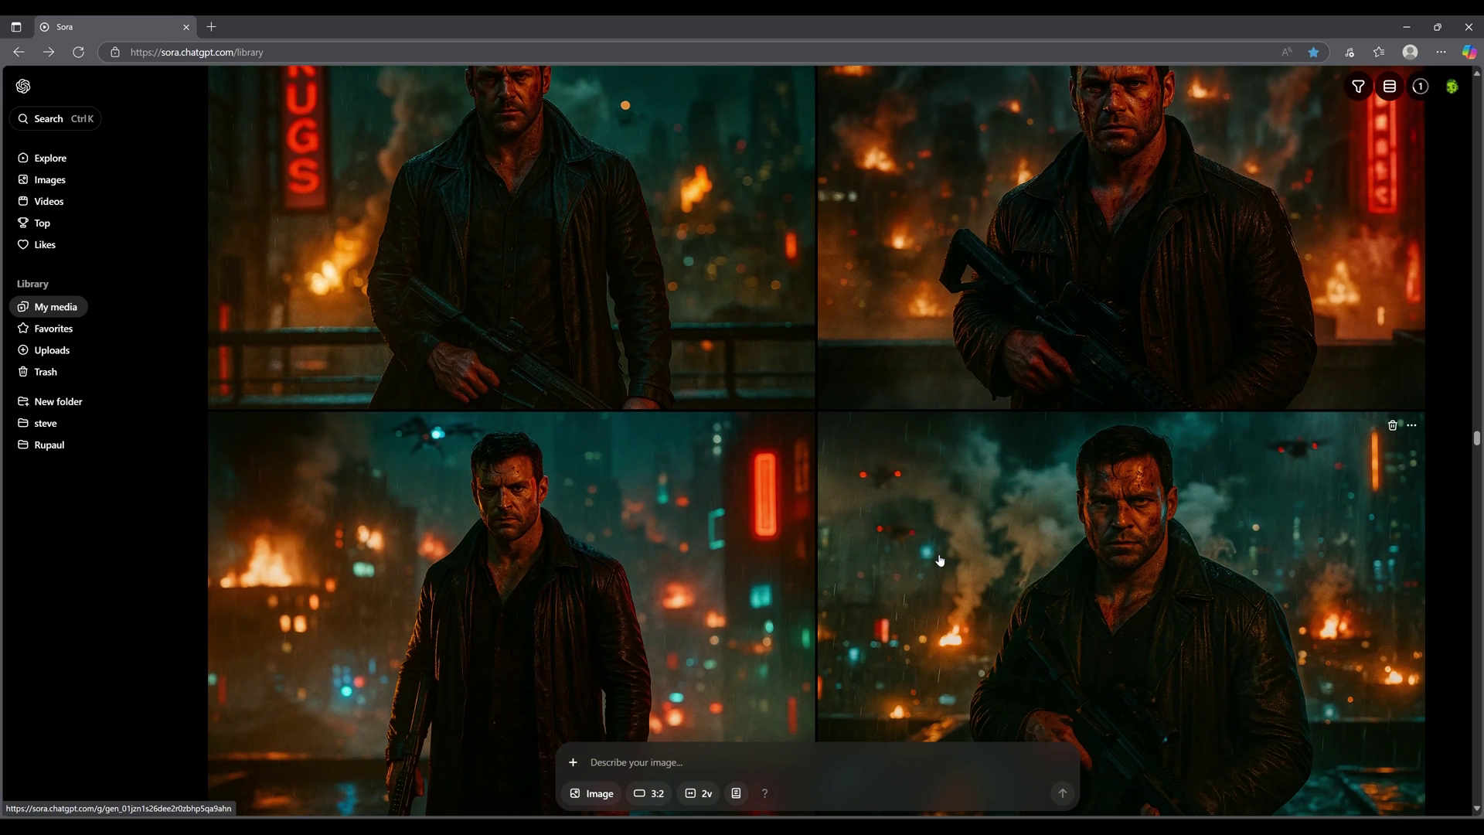
Step: Browse the library, viewing the Cyberpunk Action Hero and leather-coat character turnaround images
scroll(939, 559, "down", 1)
left_click(730, 542)
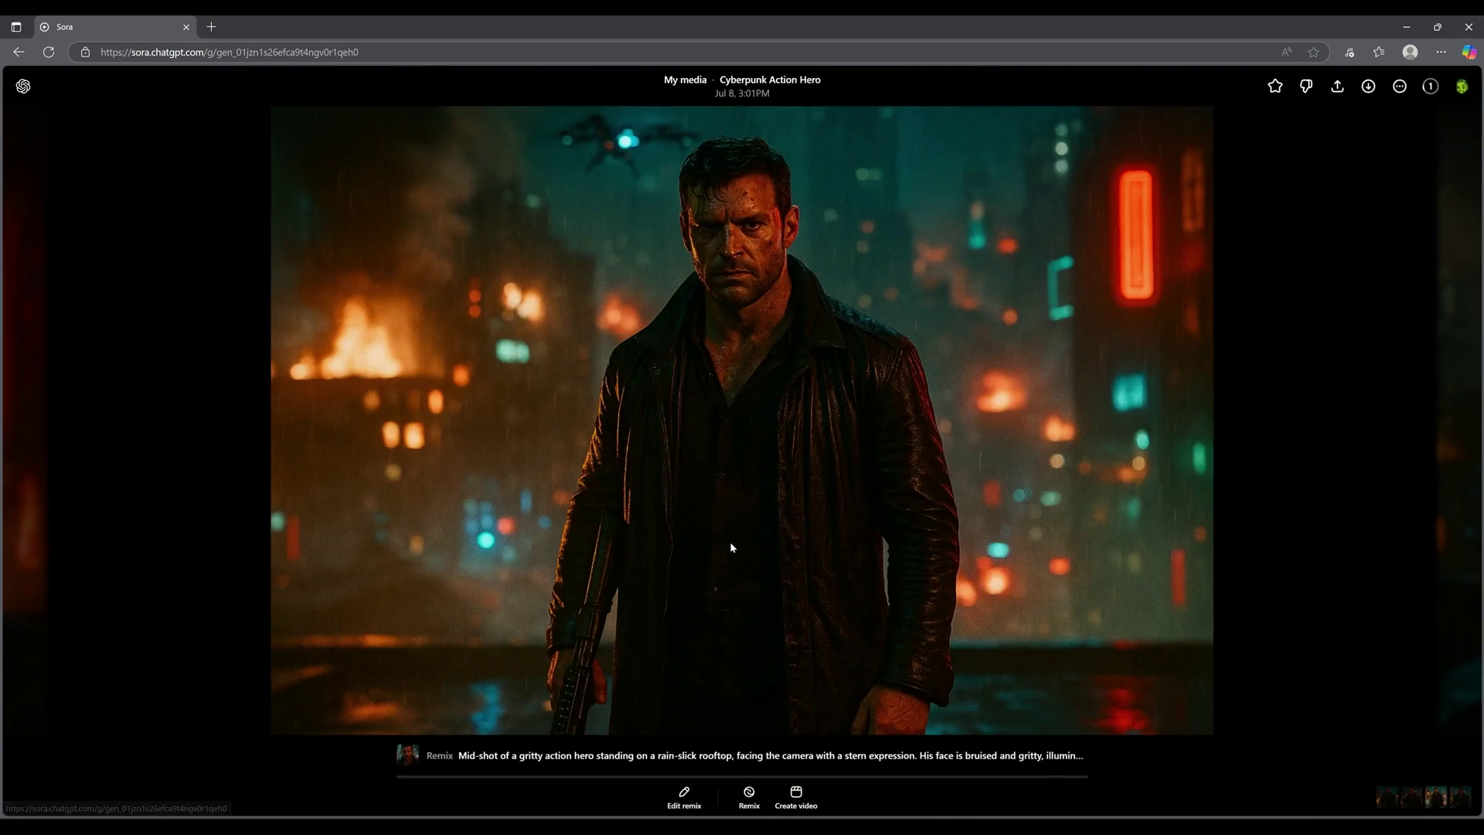
key("Escape")
scroll(1060, 310, "down", 10)
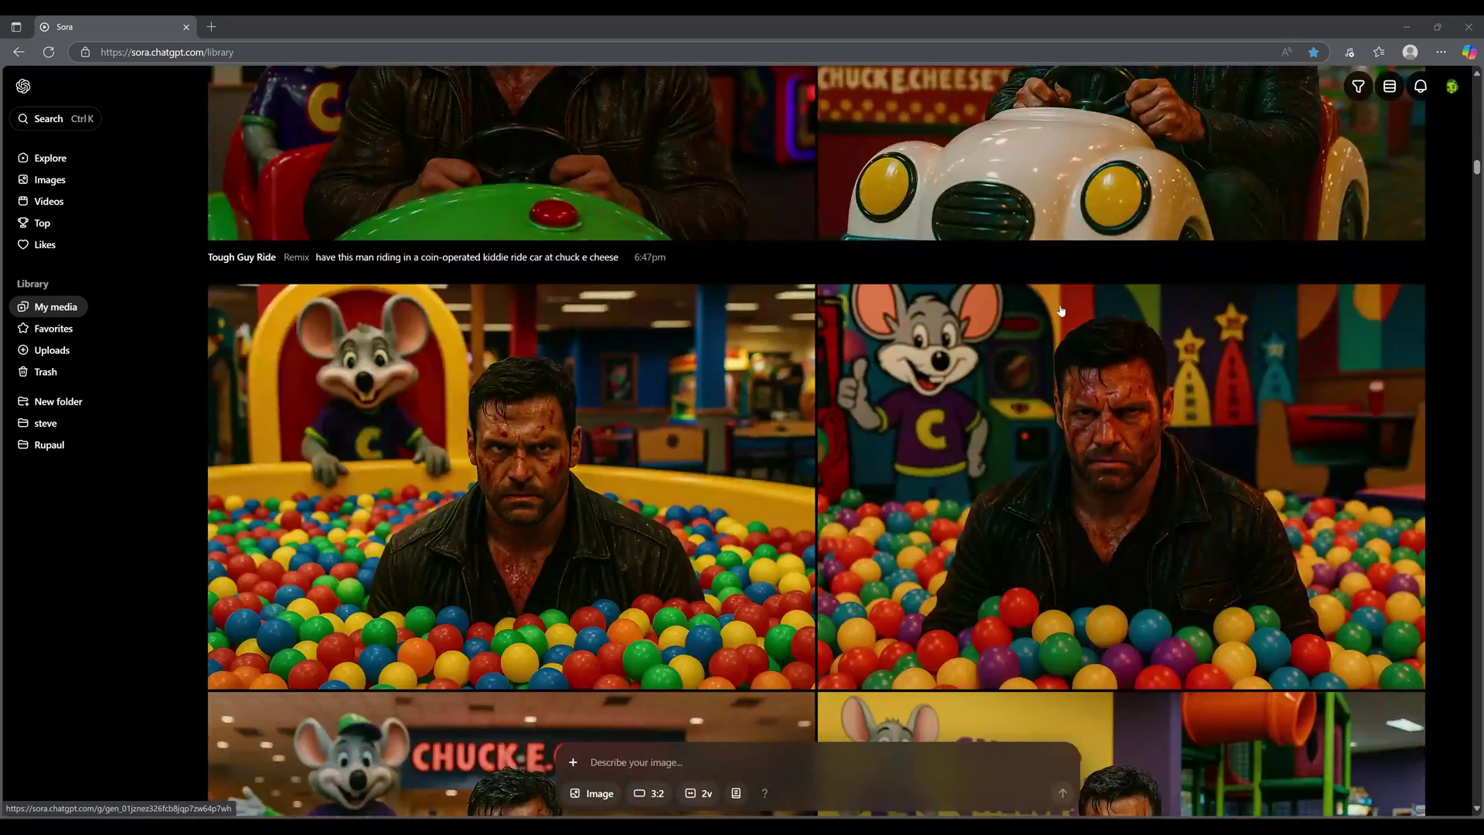
scroll(1061, 310, "down", 15)
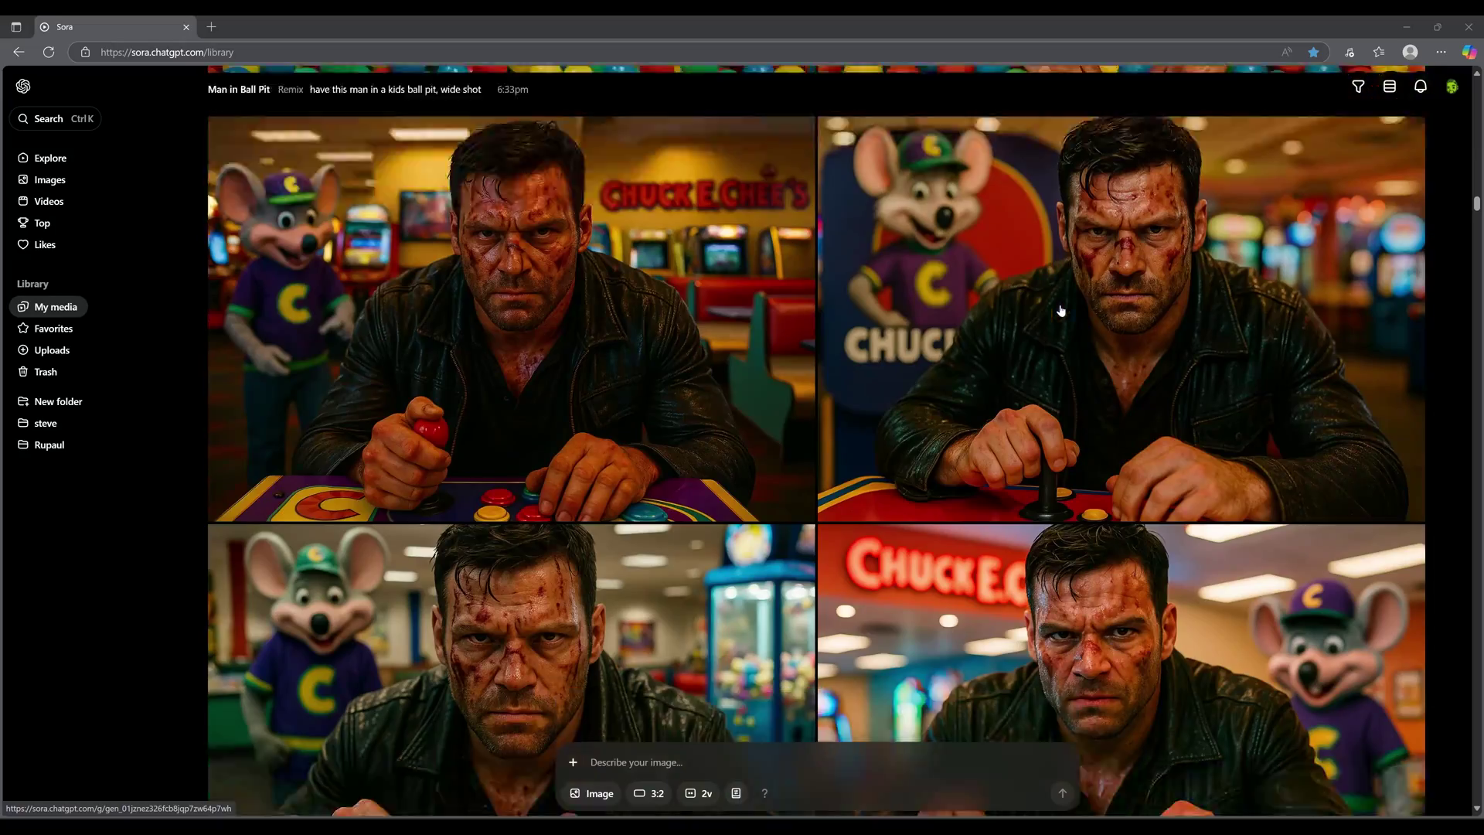
scroll(1061, 310, "down", 15)
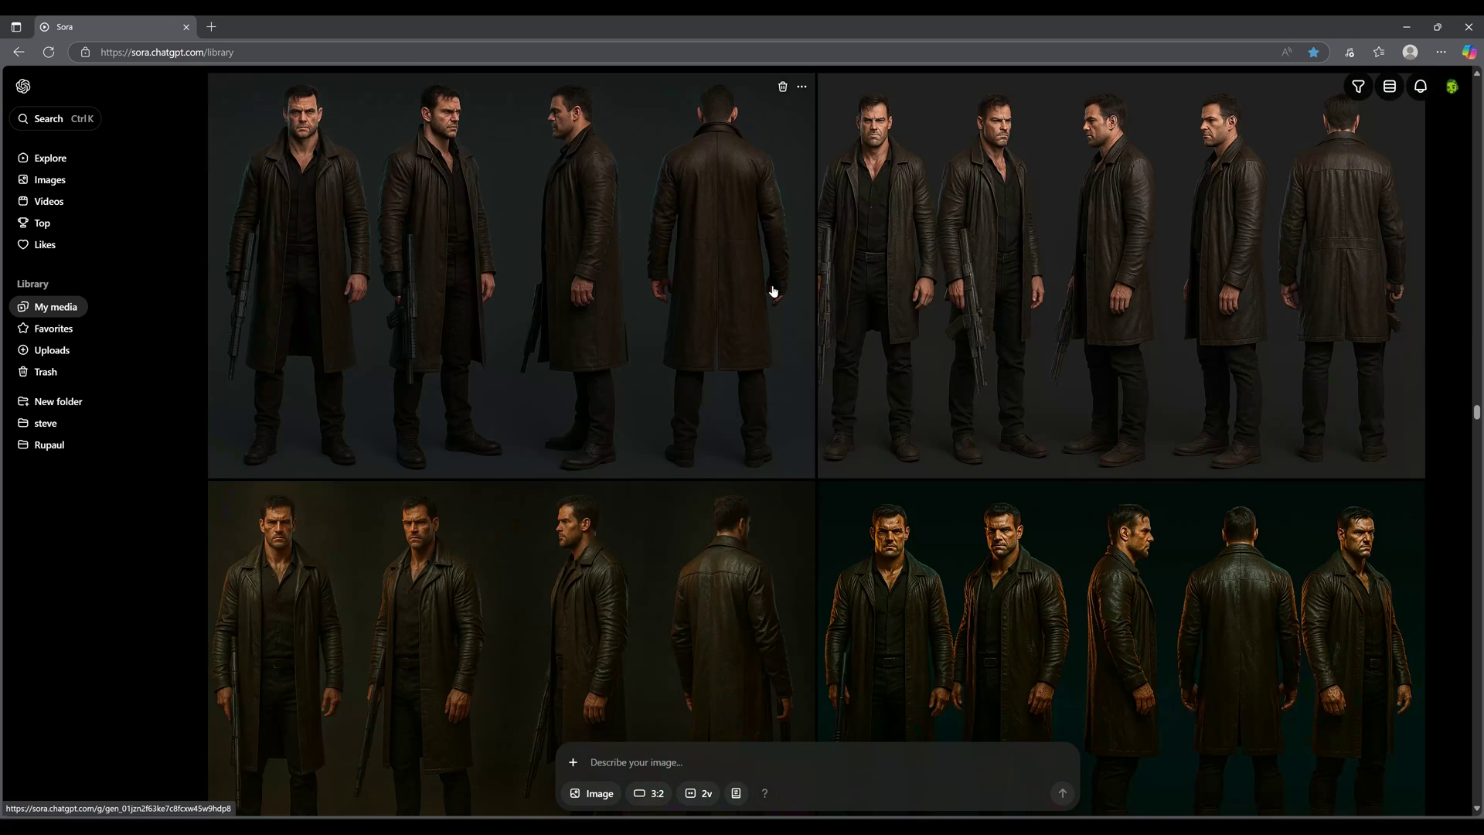
left_click(773, 291)
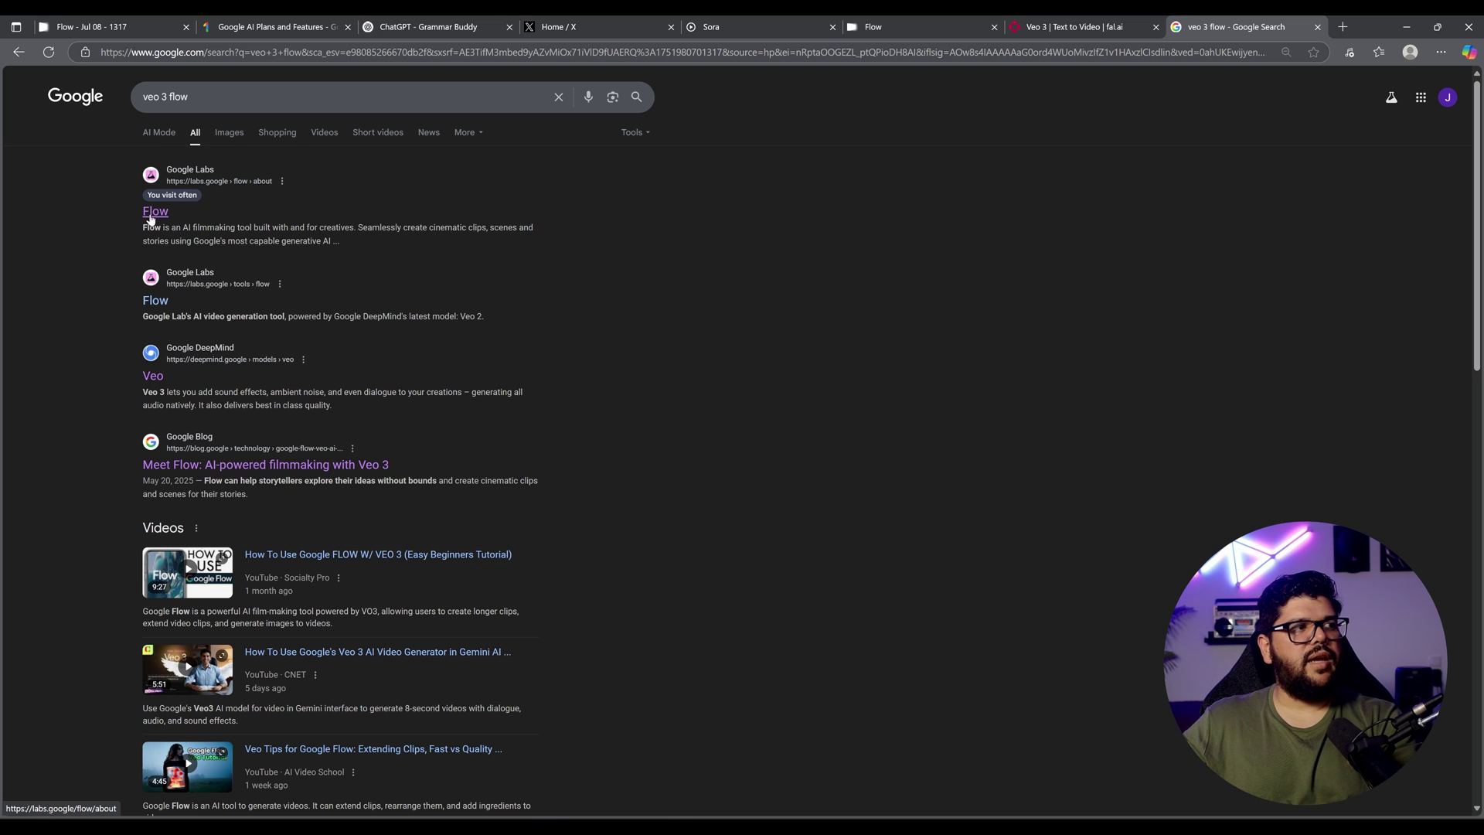
Step: Launch Google Flow from the search results and switch to the Jul 08 - 1317 project
left_click(150, 216)
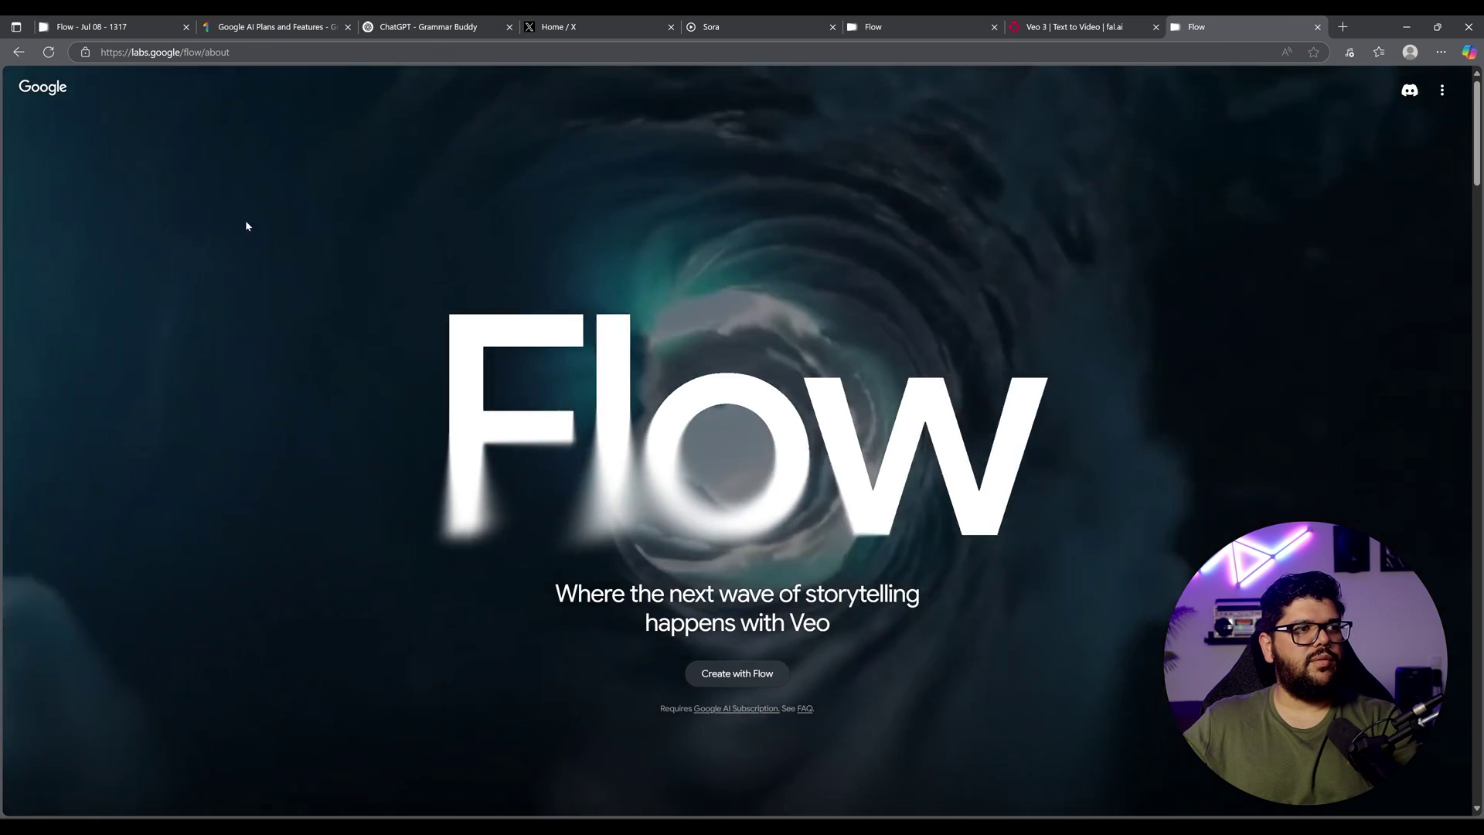
left_click(712, 673)
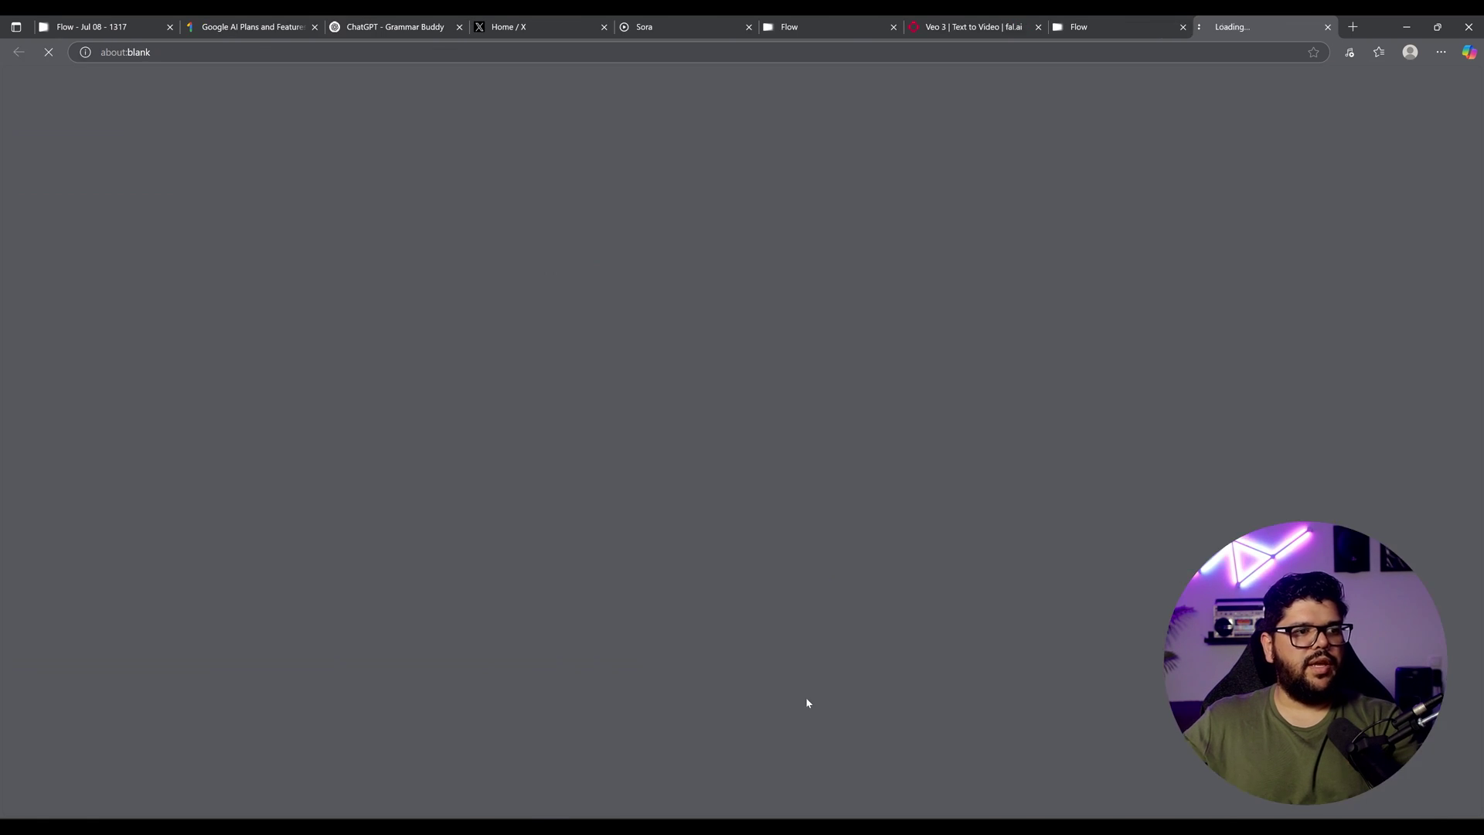
key("ctrl+1")
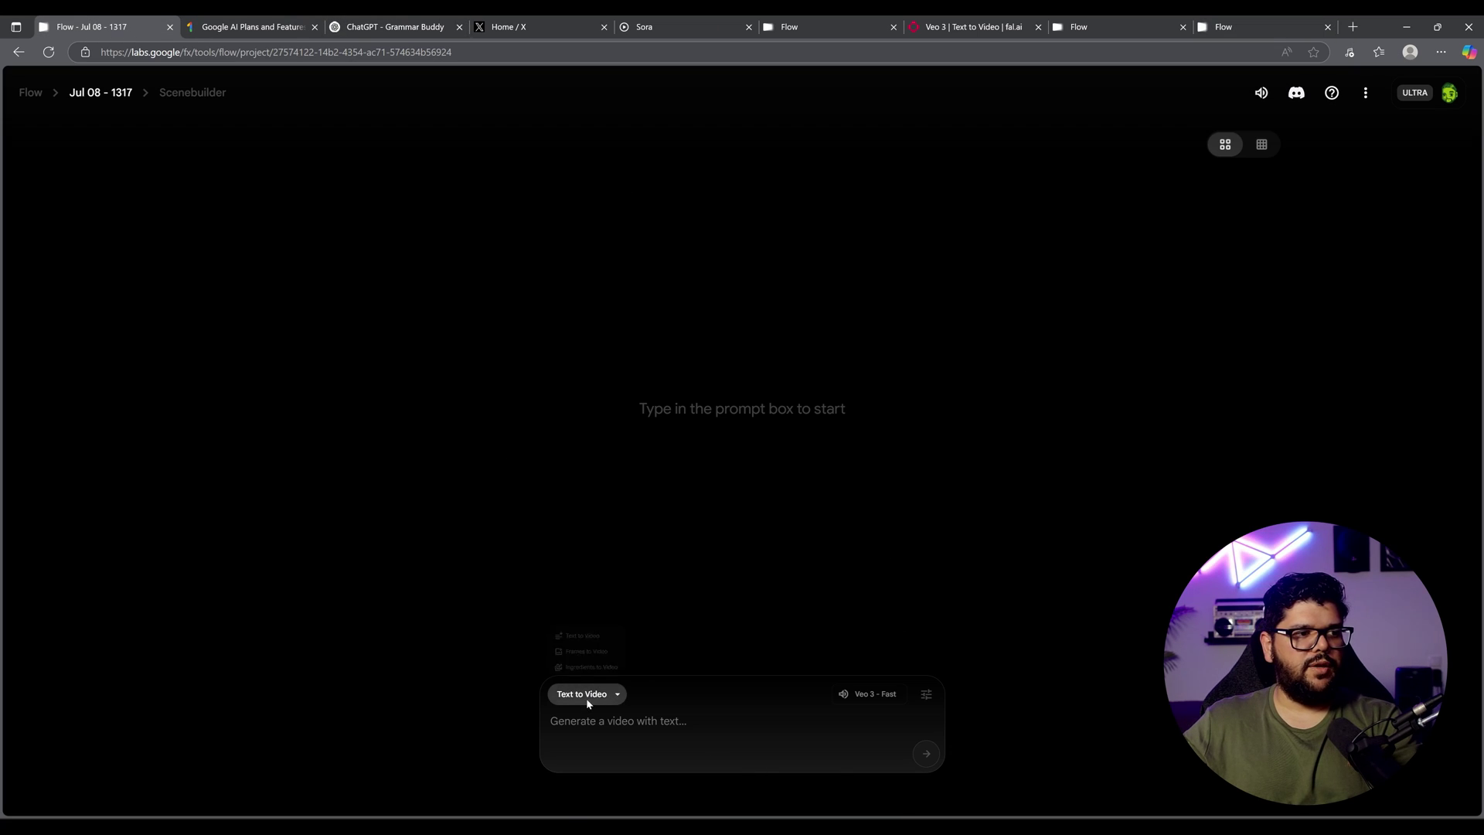
Step: Switch the prompt to Frames to Video, review the model list, and open the starting-frame slot
left_click(600, 624)
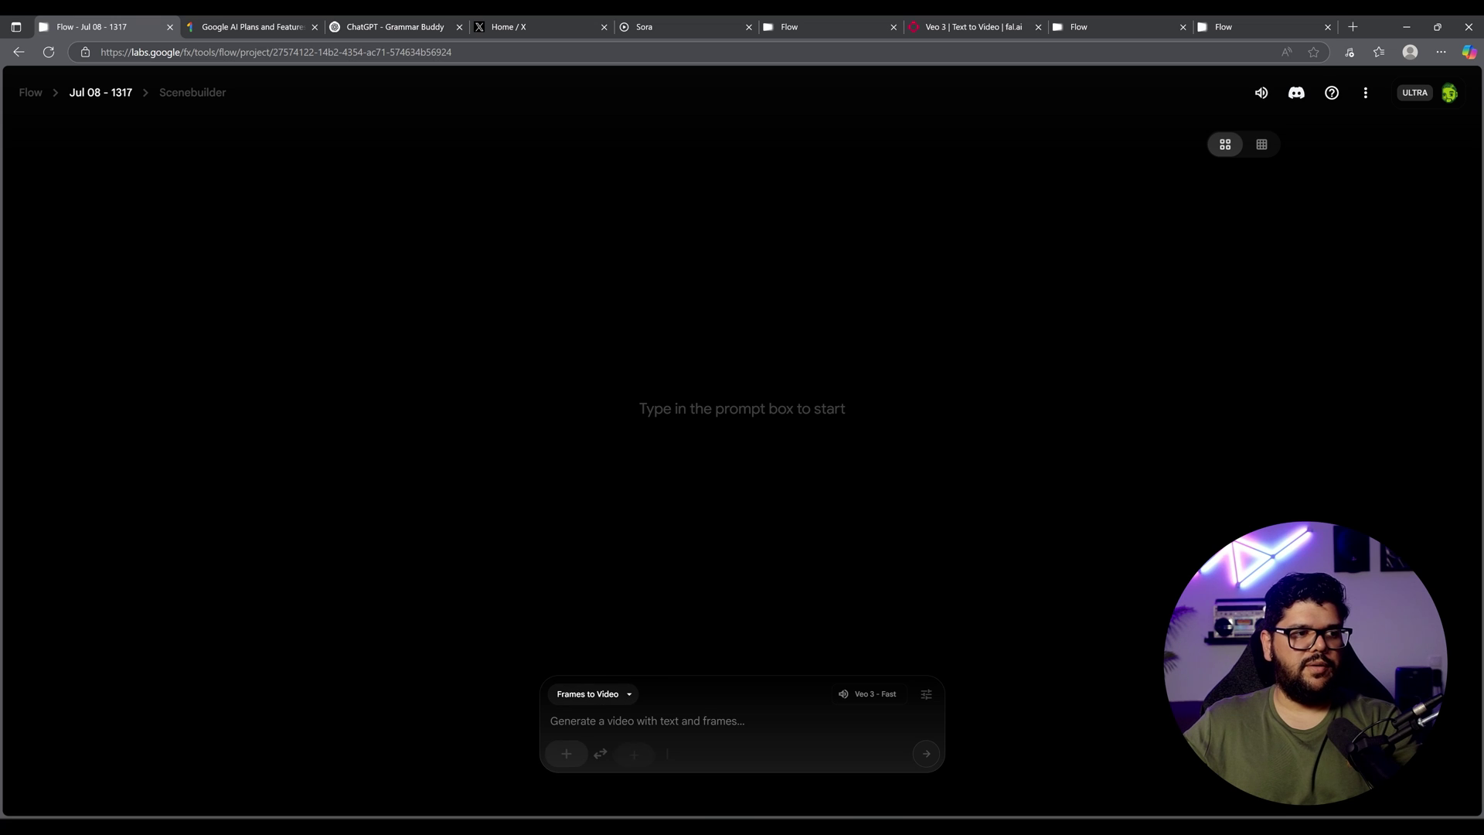
left_click(926, 694)
left_click(820, 623)
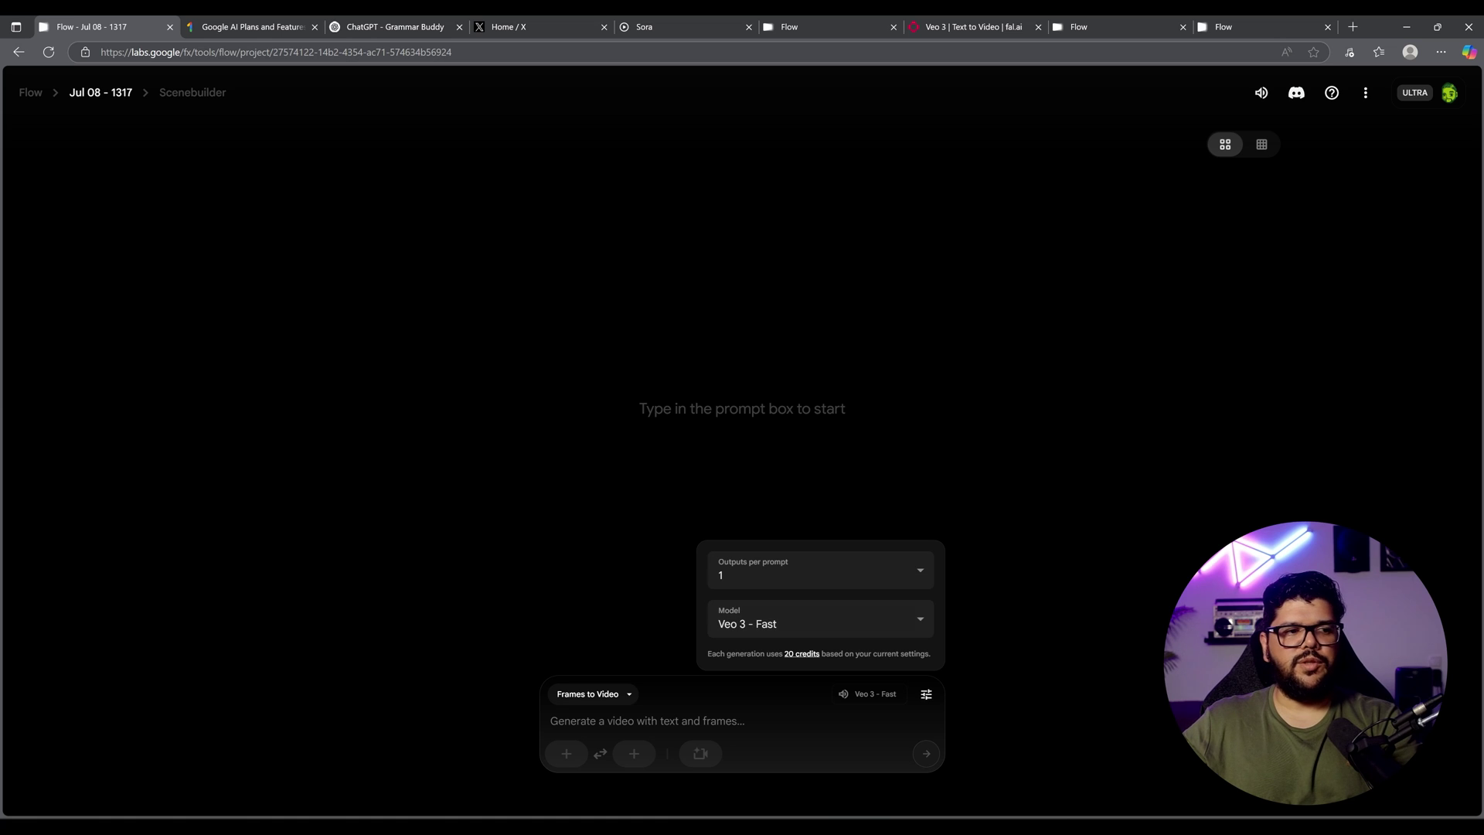
left_click(565, 753)
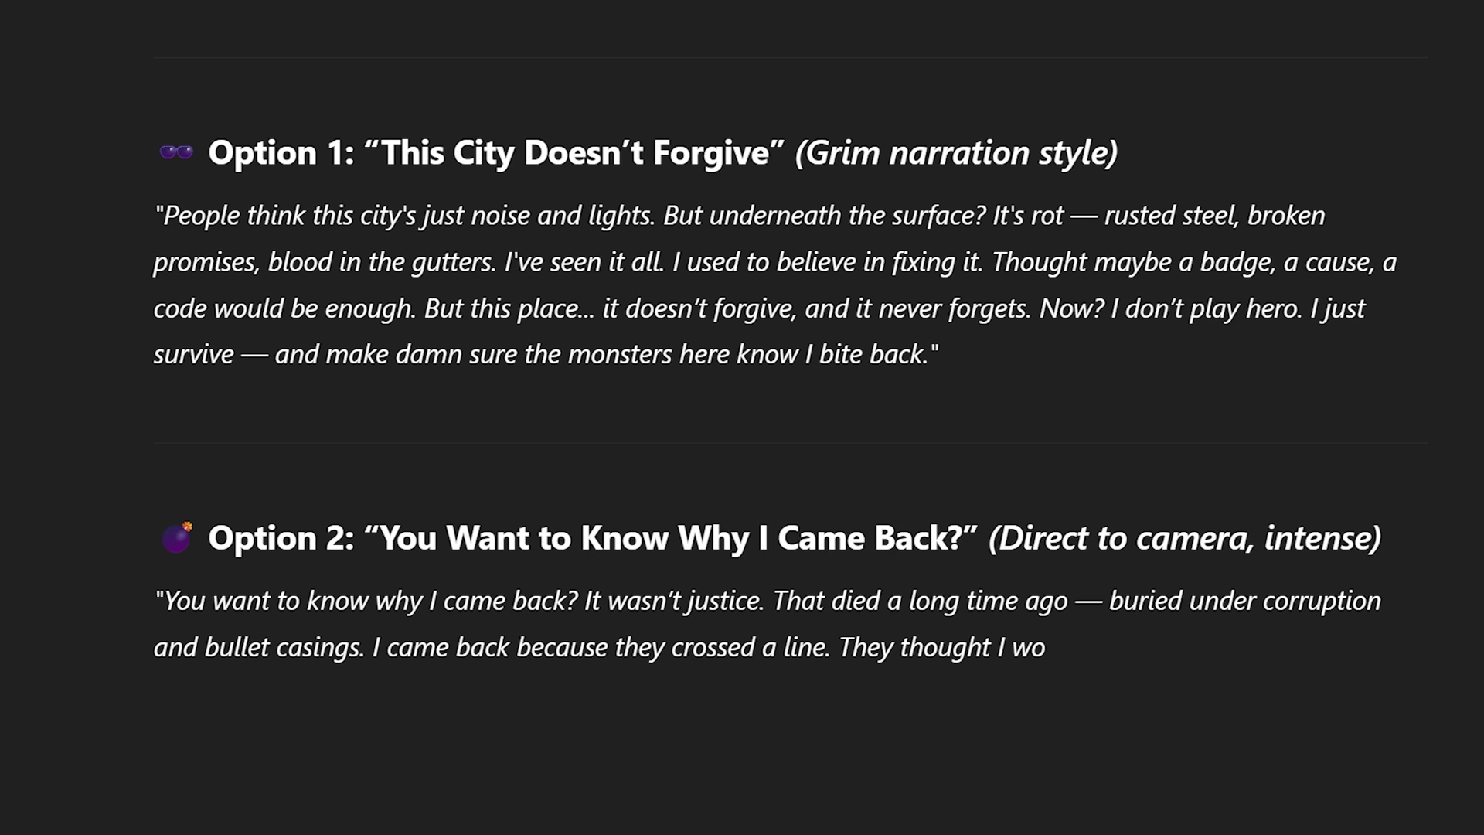
Step: Copy the grim dialogue, then upload and crop the Cyberpunk Action Hero image as starting frame
left_click_drag(163, 217, 387, 233)
left_click(136, 210)
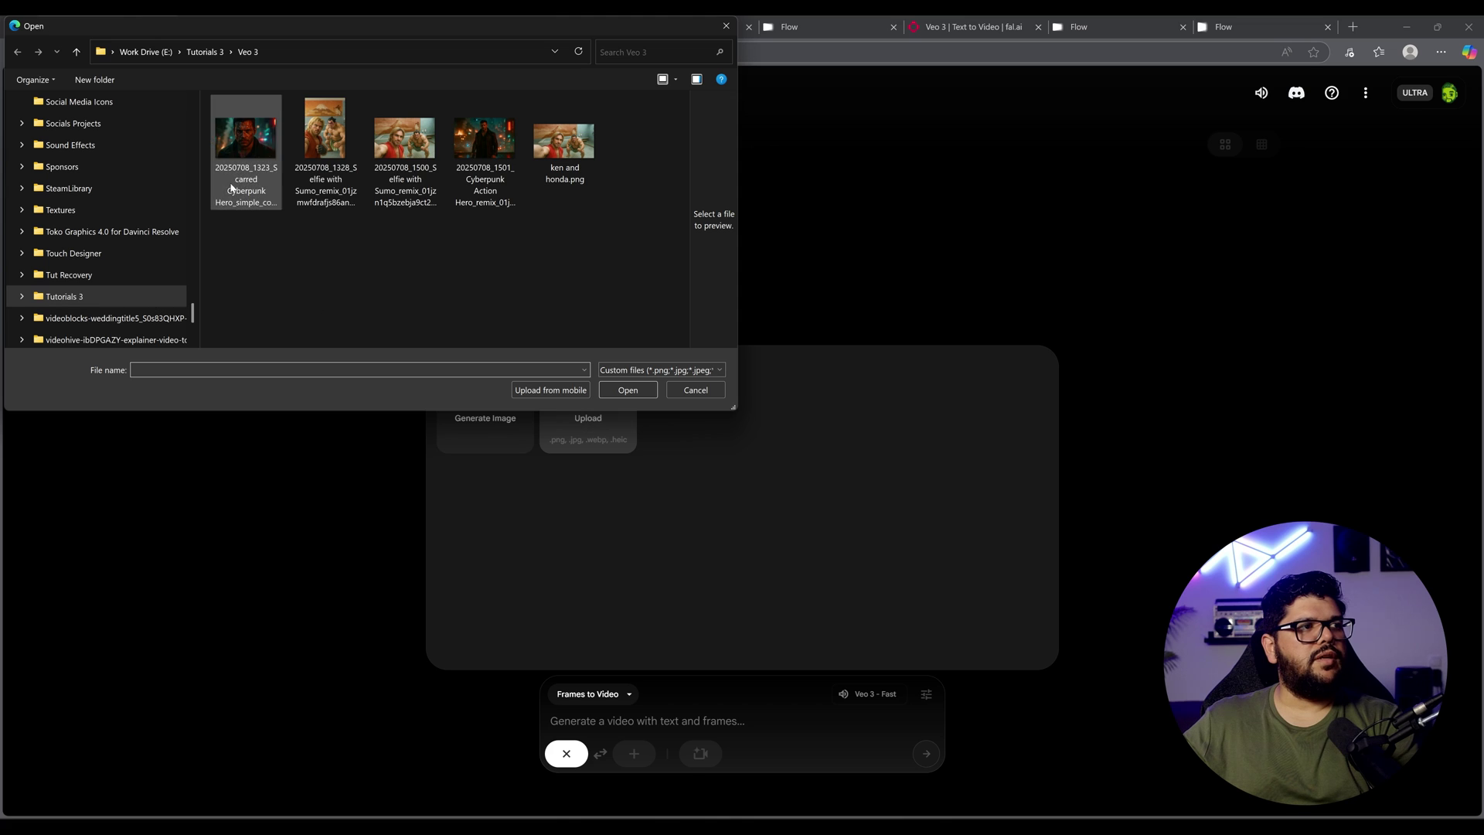
double_click(485, 174)
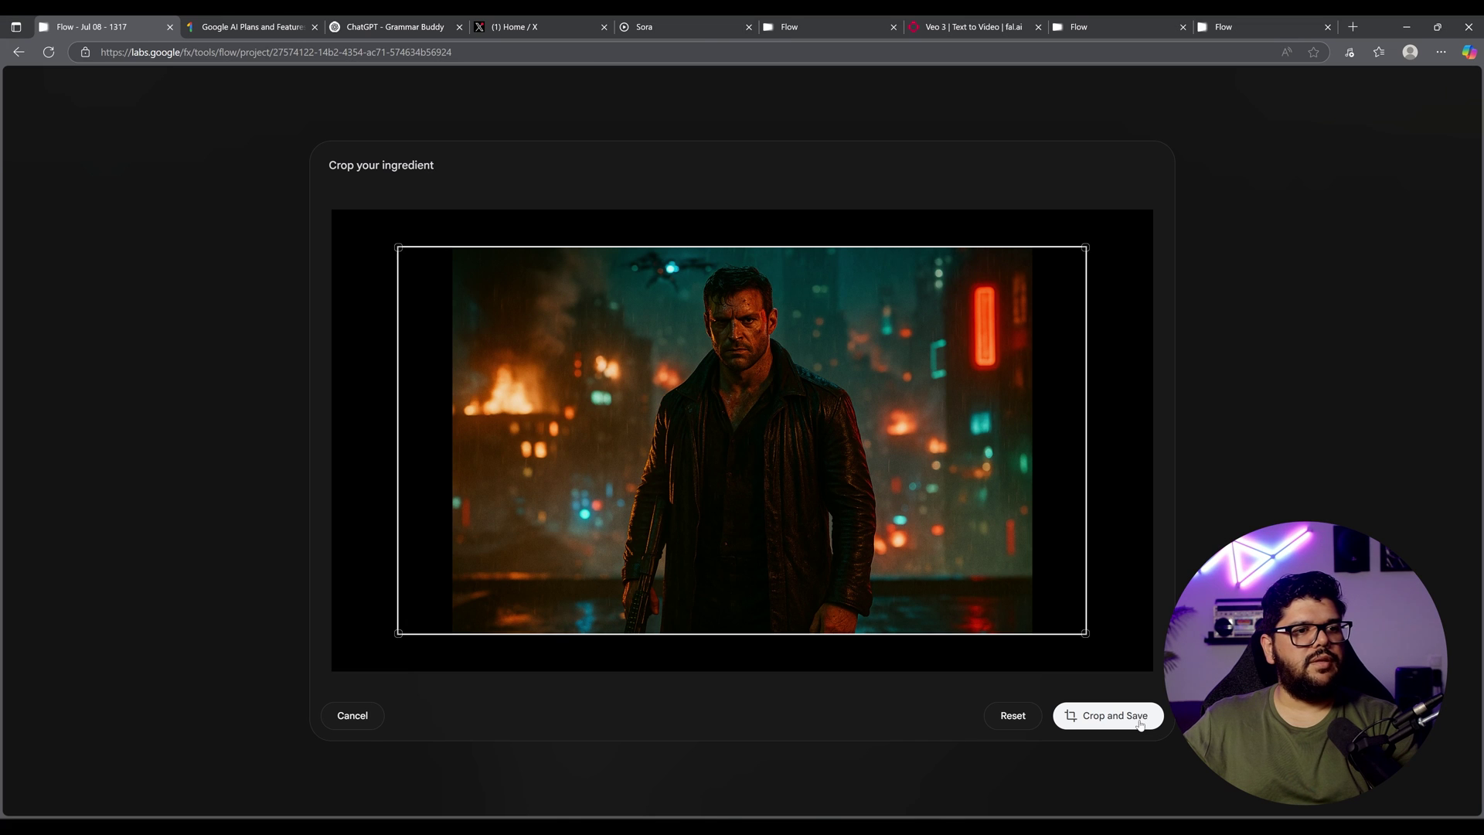
left_click_drag(1104, 641, 1025, 600)
left_click_drag(398, 600, 433, 581)
left_click(1107, 715)
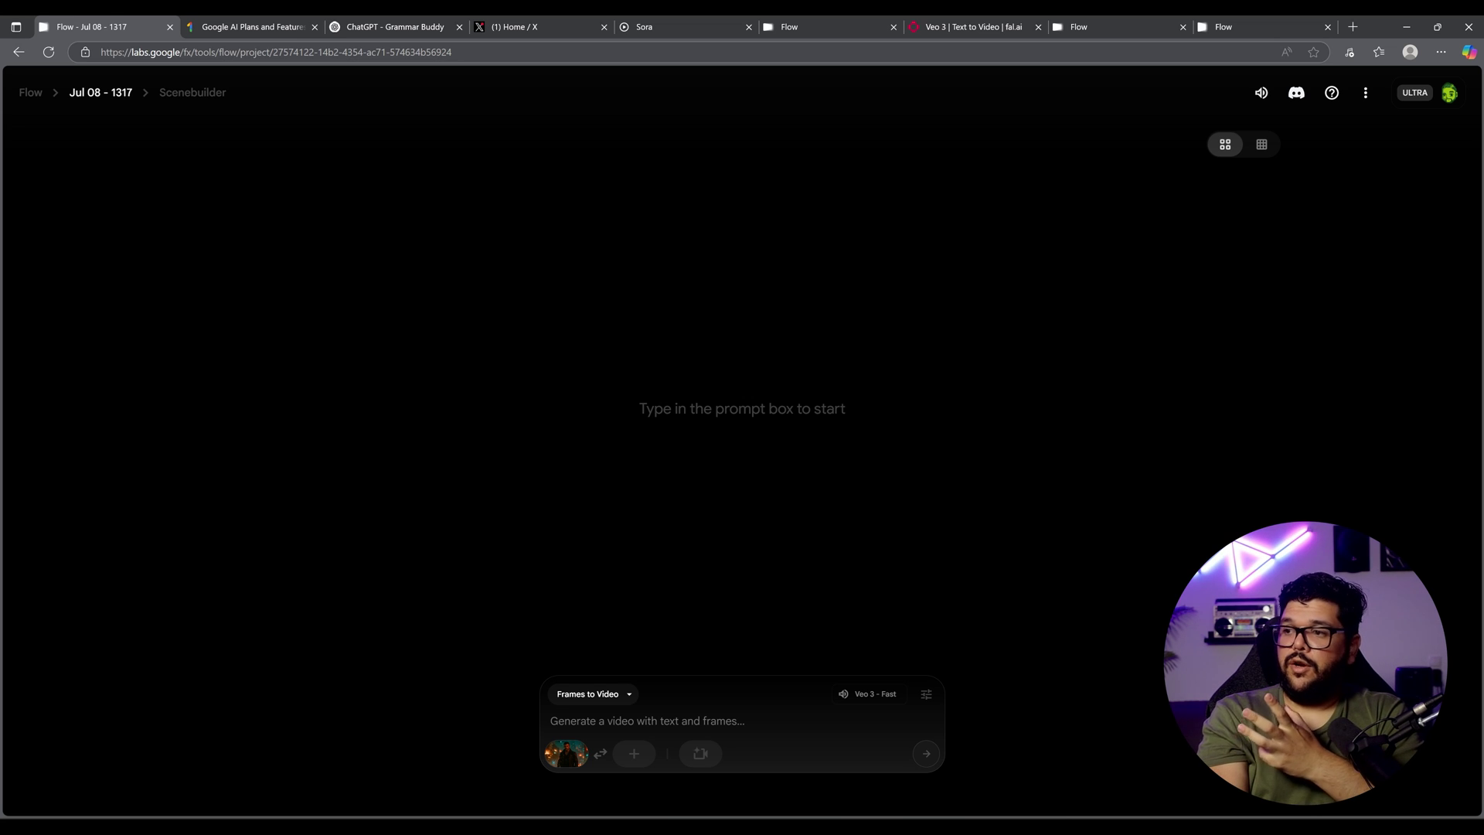
Step: Generate from the prompt 'have the man walking forward and saying' plus the pasted city monologue in quotes
type("hav")
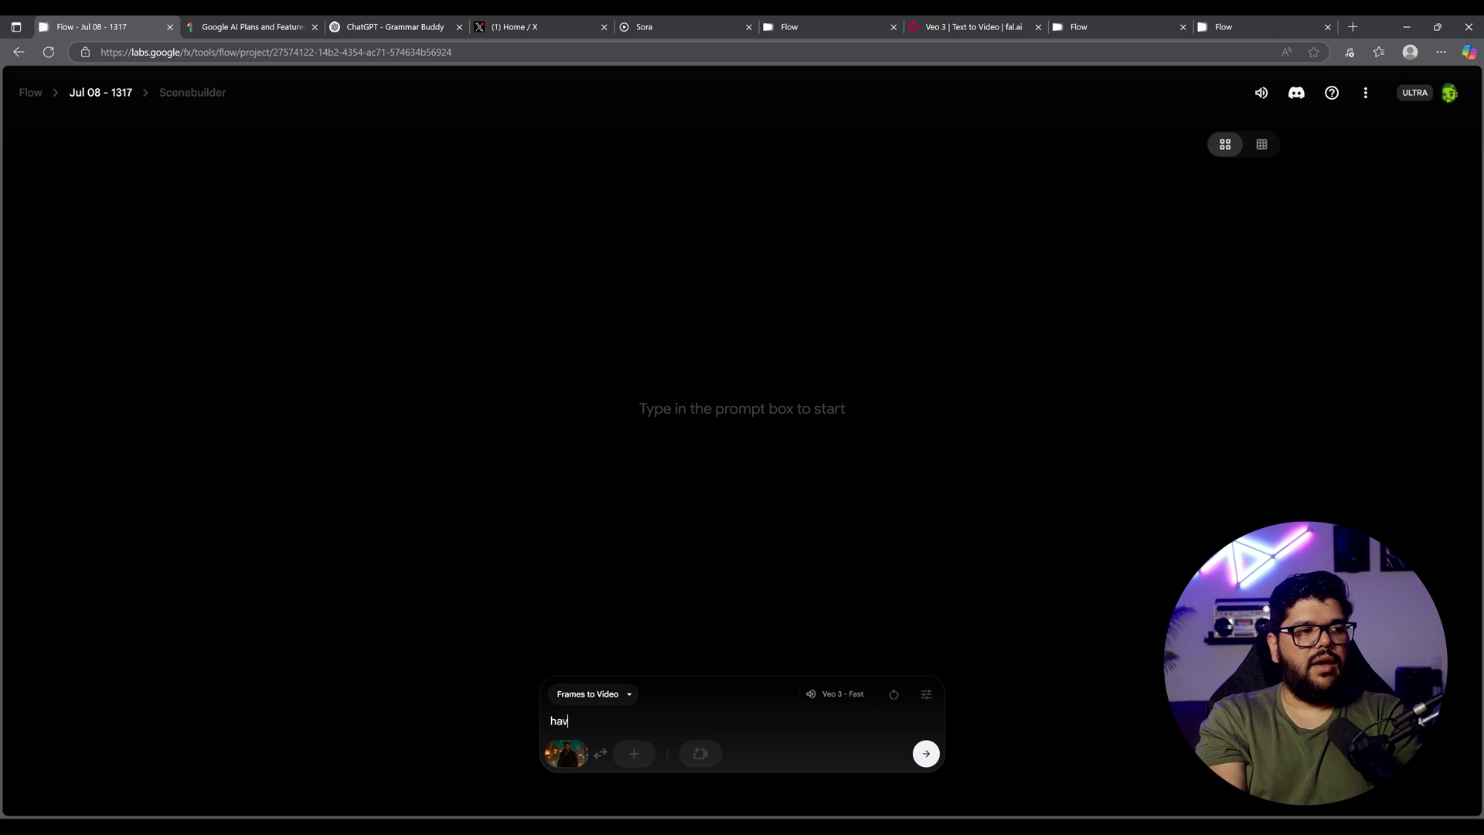
type("e the man wa")
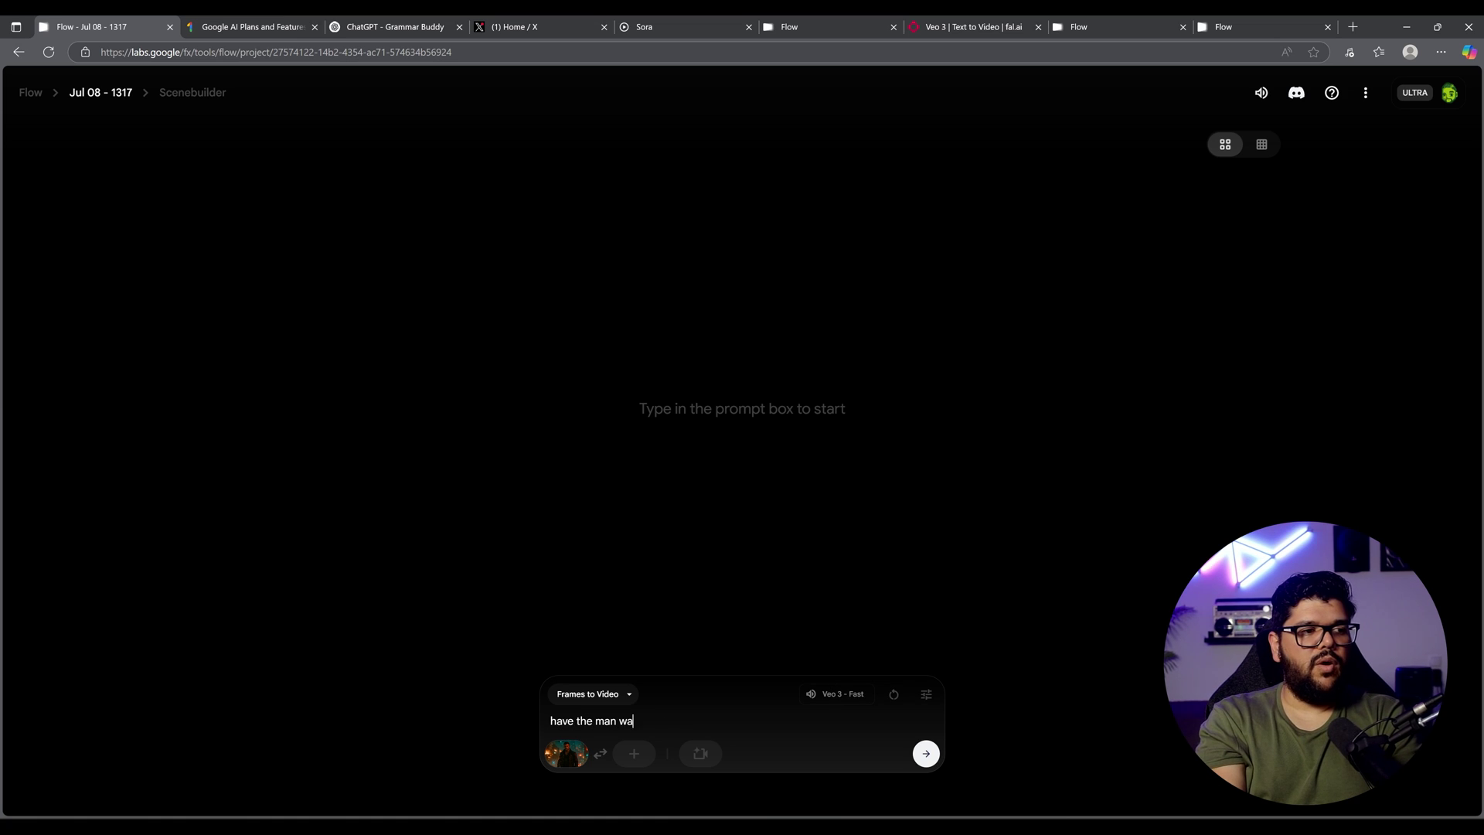
type("lking forward and saying")
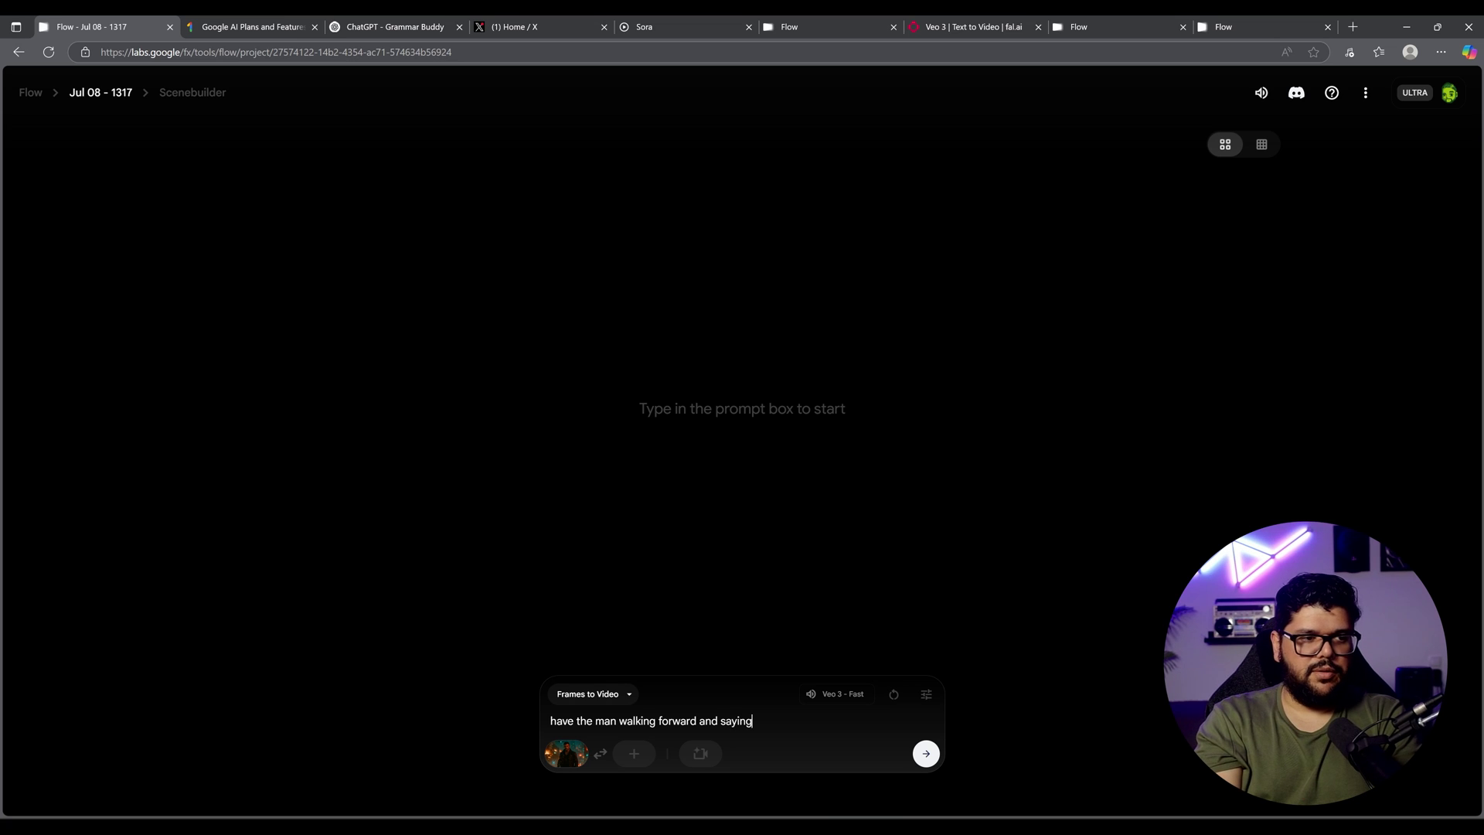
type(" \"")
type("People think this city's just noise and lights. But underneath the surface? It's rot — rusted steel, broken promises, blood in the gutters. I've seen it all. I used to believe in fixing it.")
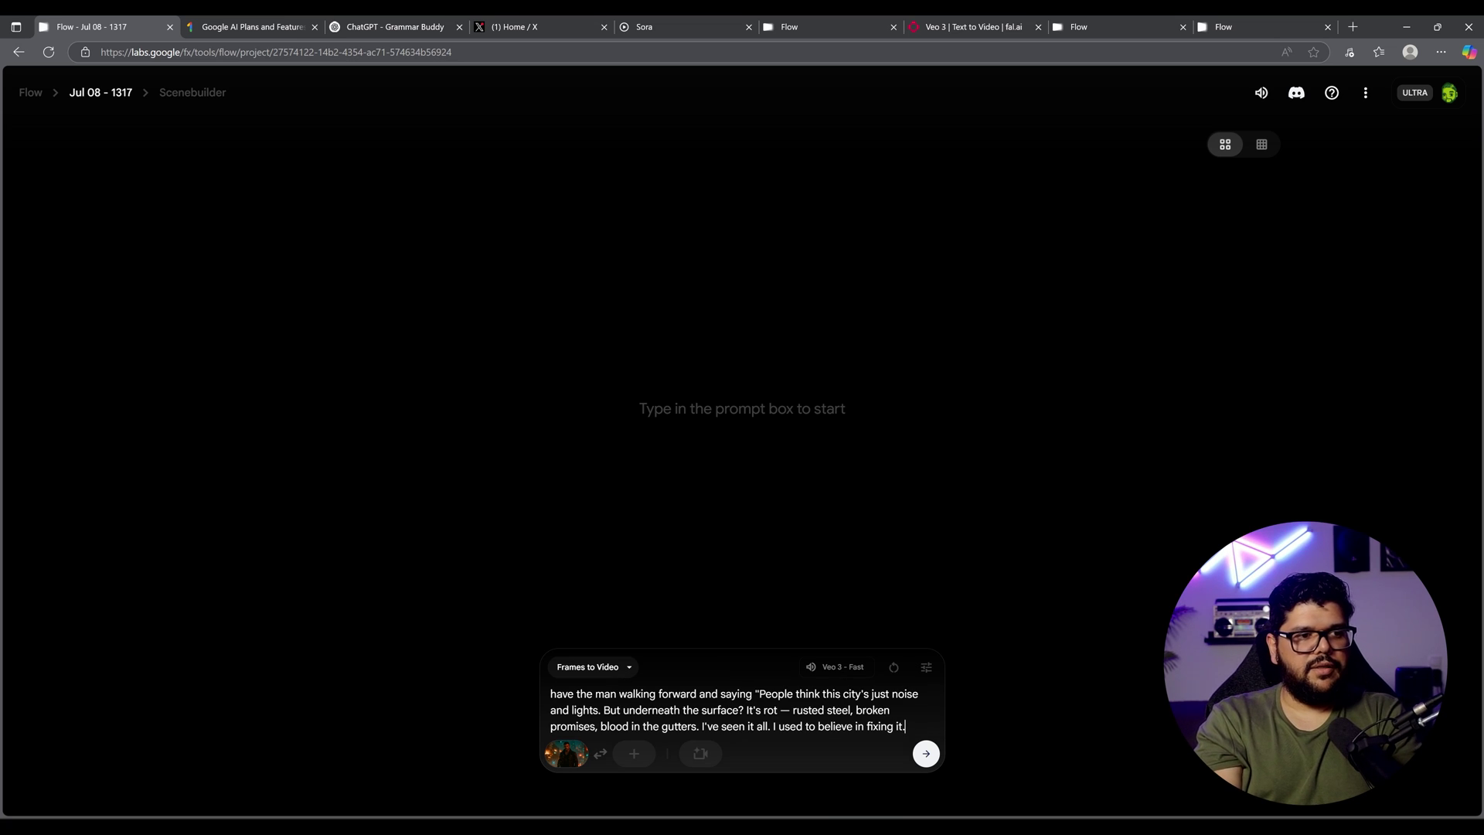
type("\"")
left_click(928, 763)
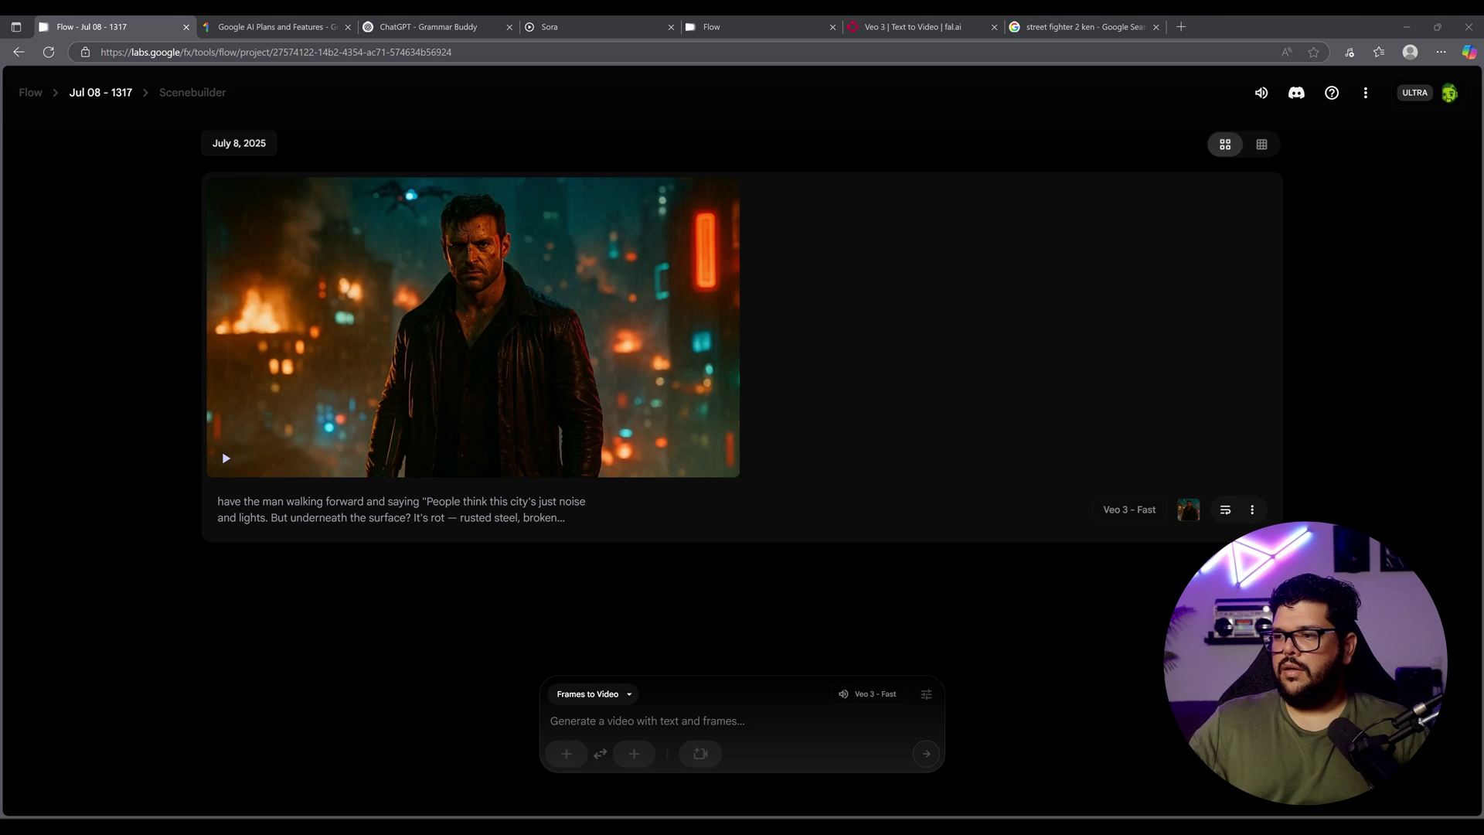
Step: Play the walking-hero clip full screen, exit, then reuse its prompt and frame
mouse_move(338, 363)
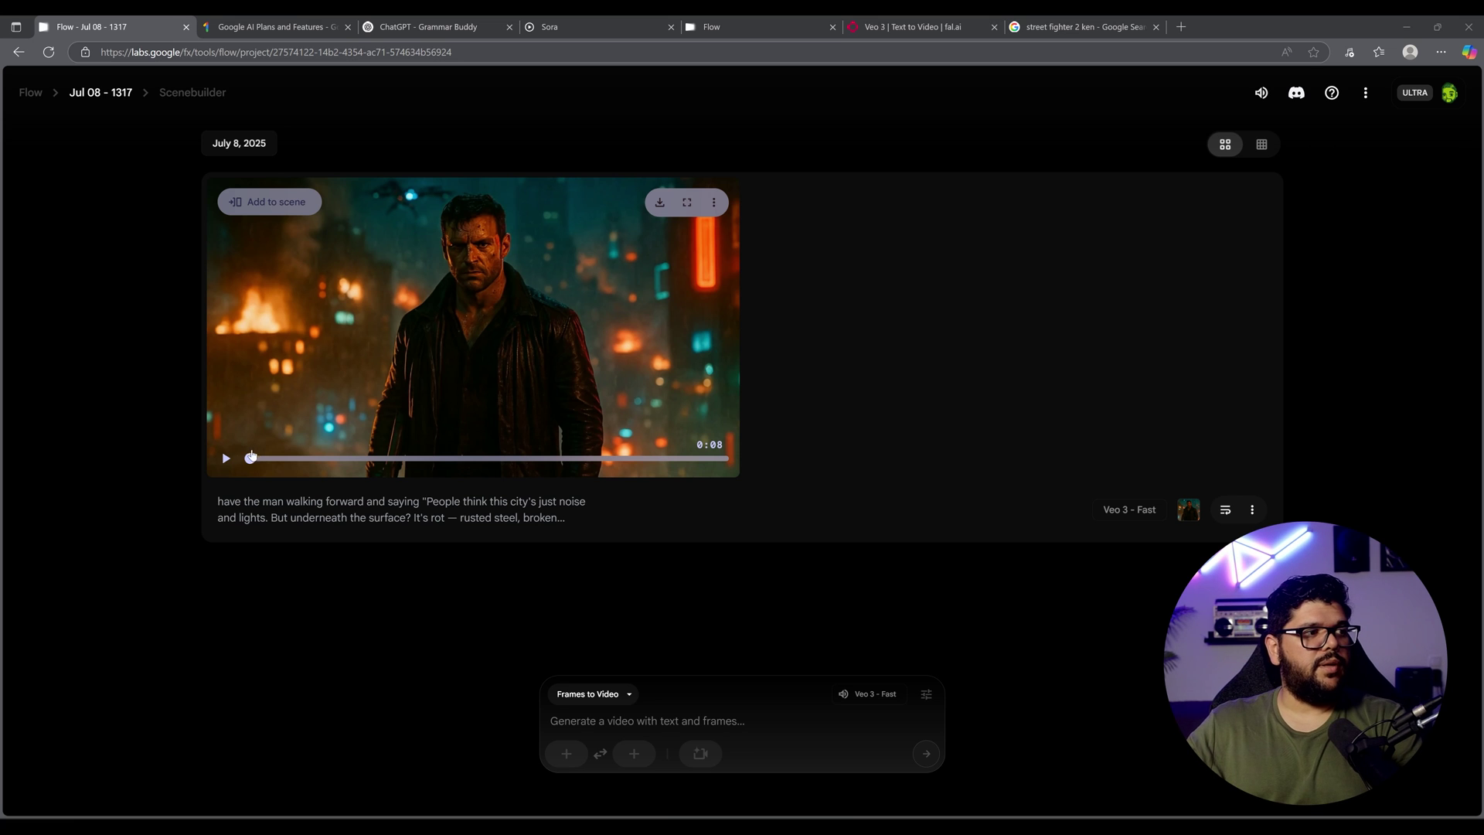
left_click(226, 457)
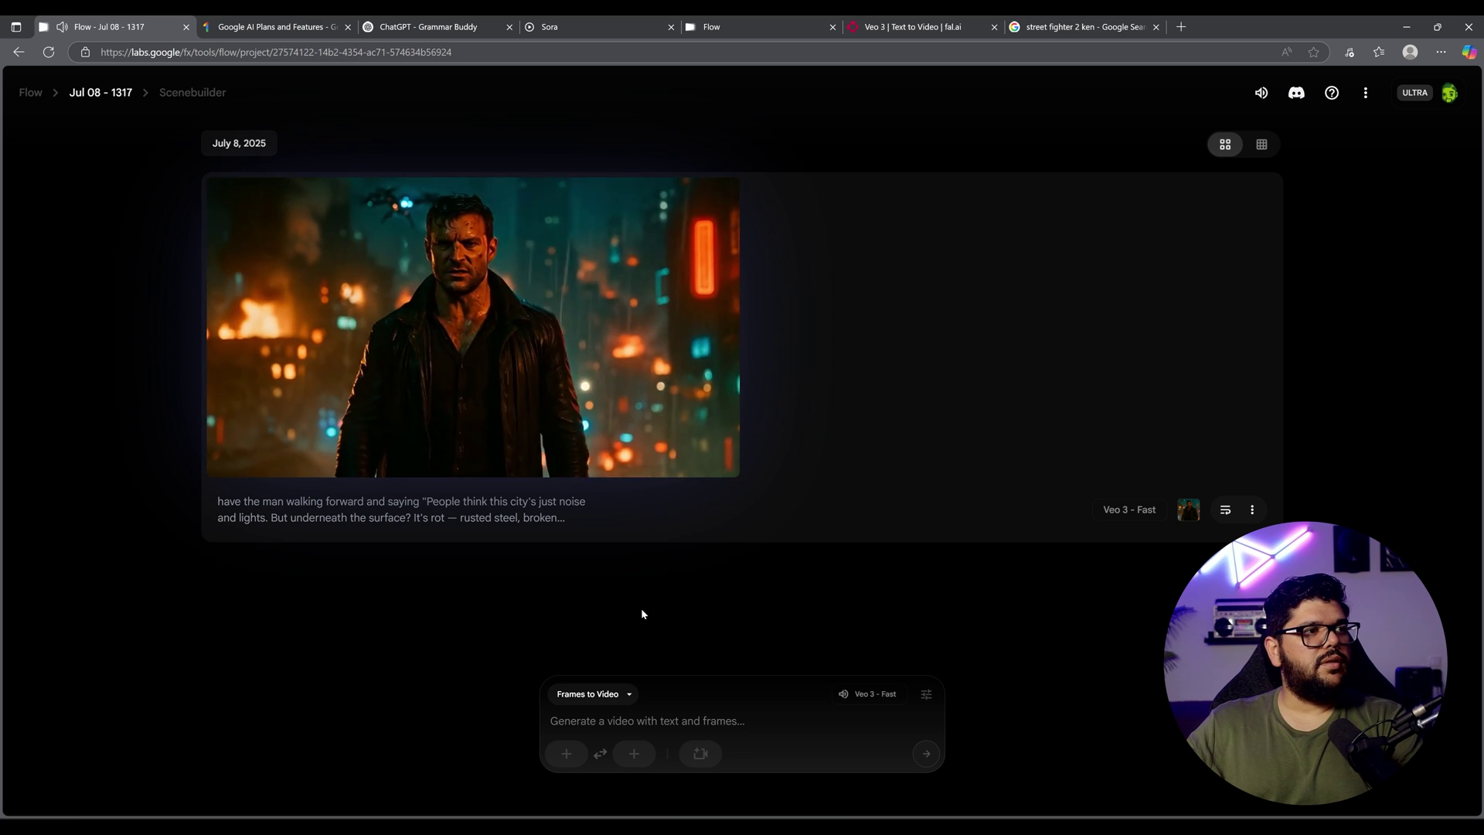
mouse_move(685, 207)
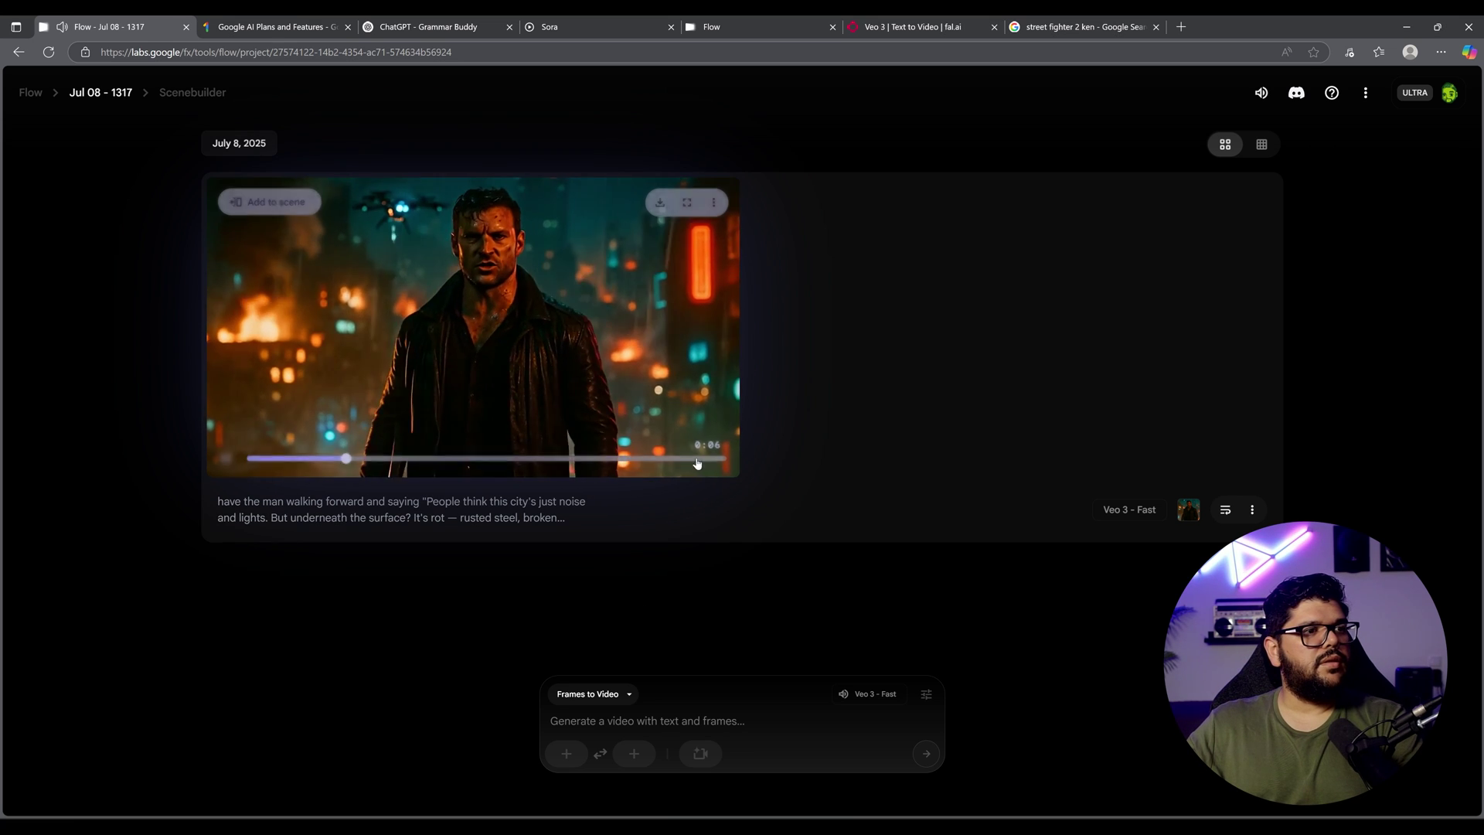
left_click(686, 204)
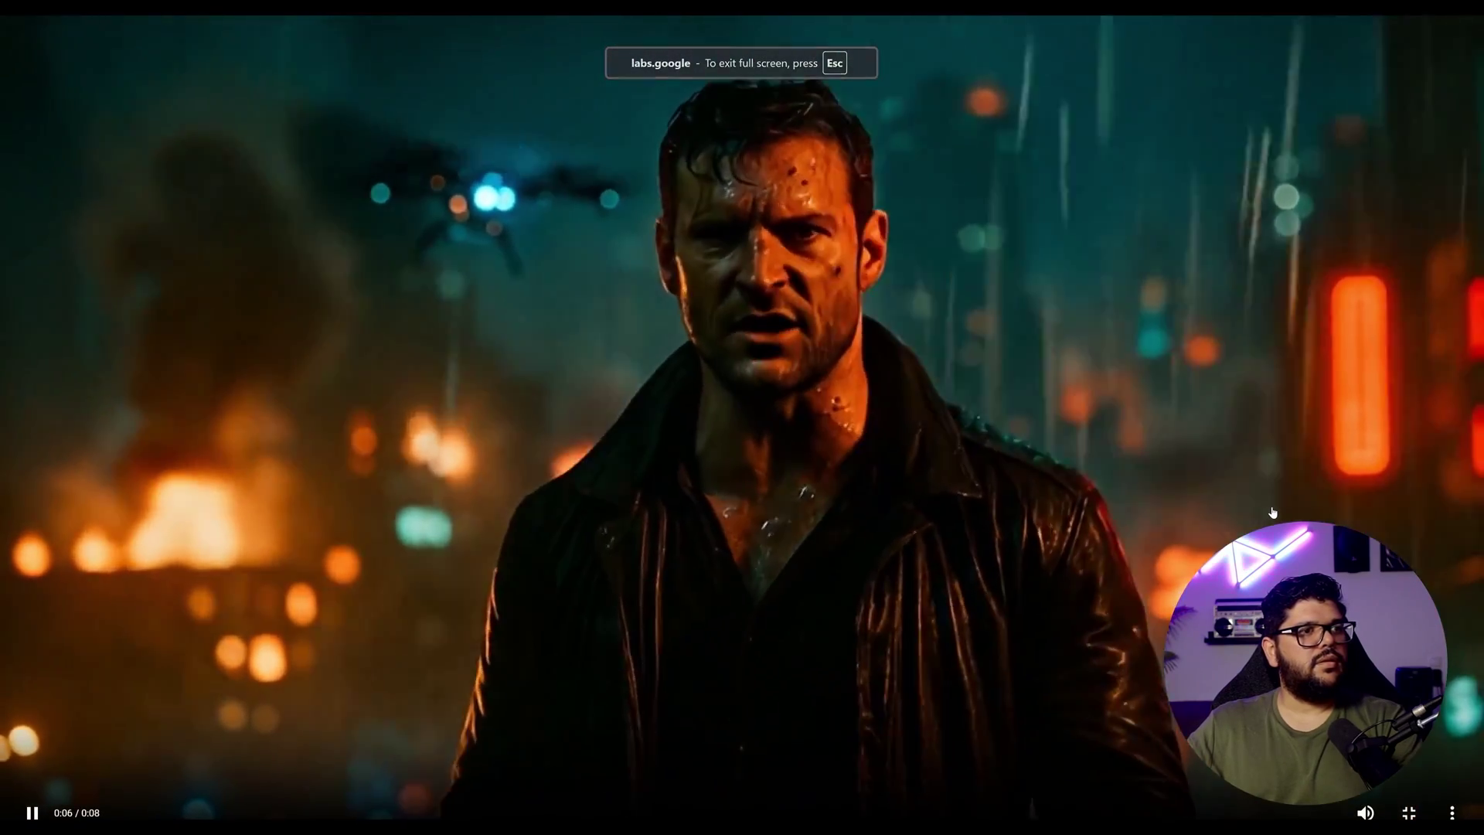
key("Escape")
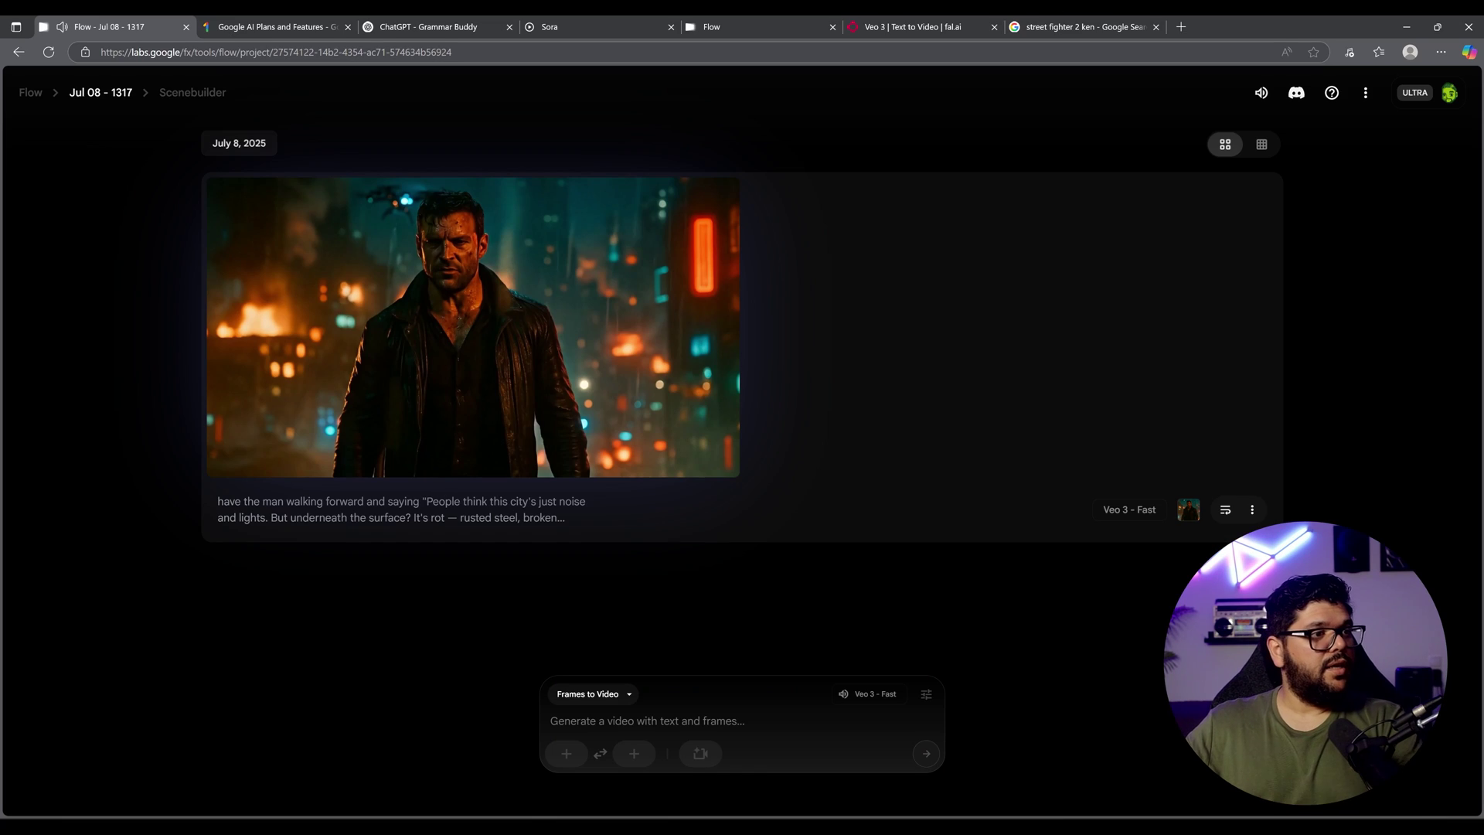
left_click(1225, 509)
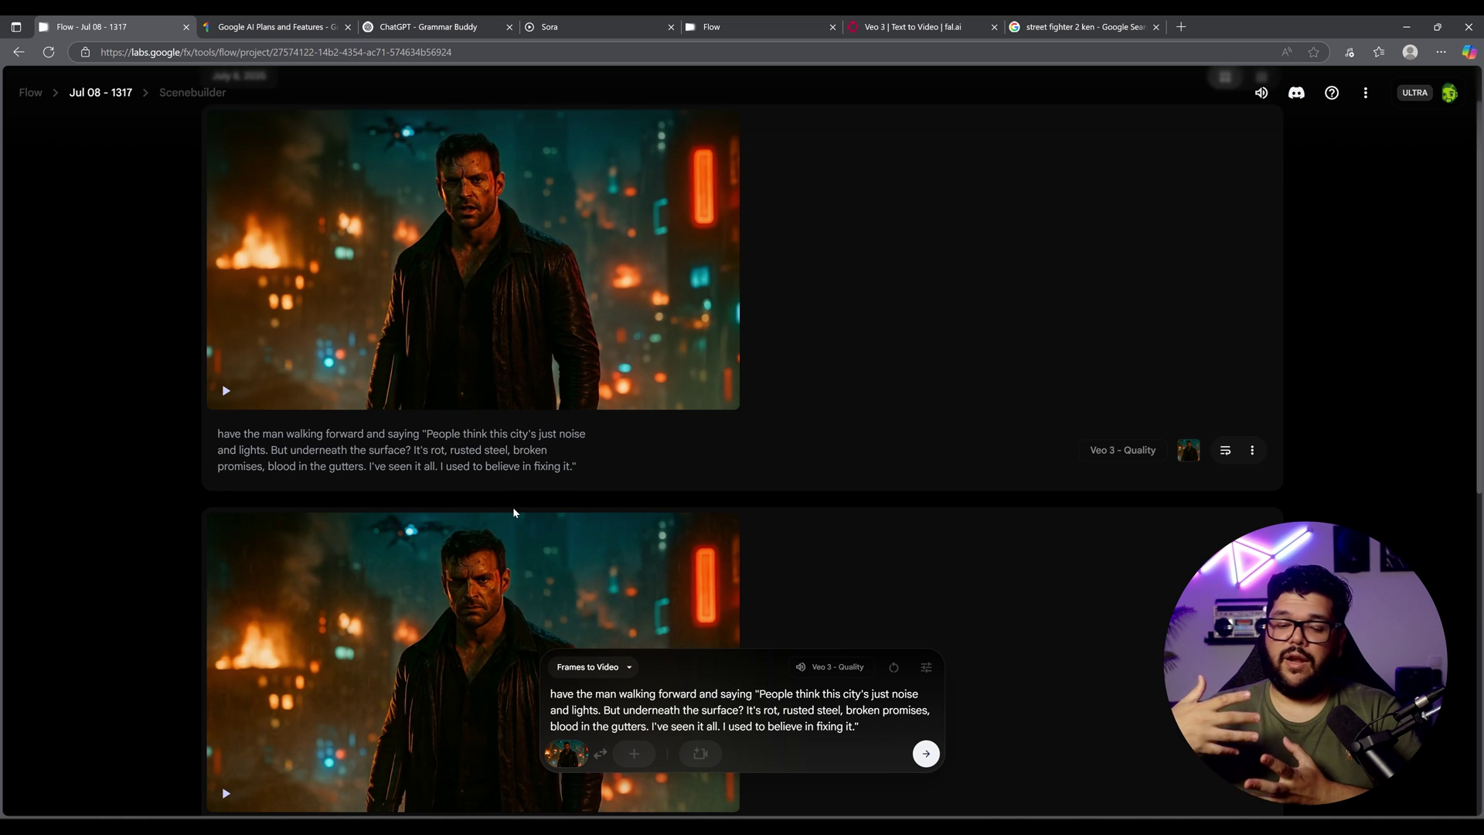
mouse_move(551, 353)
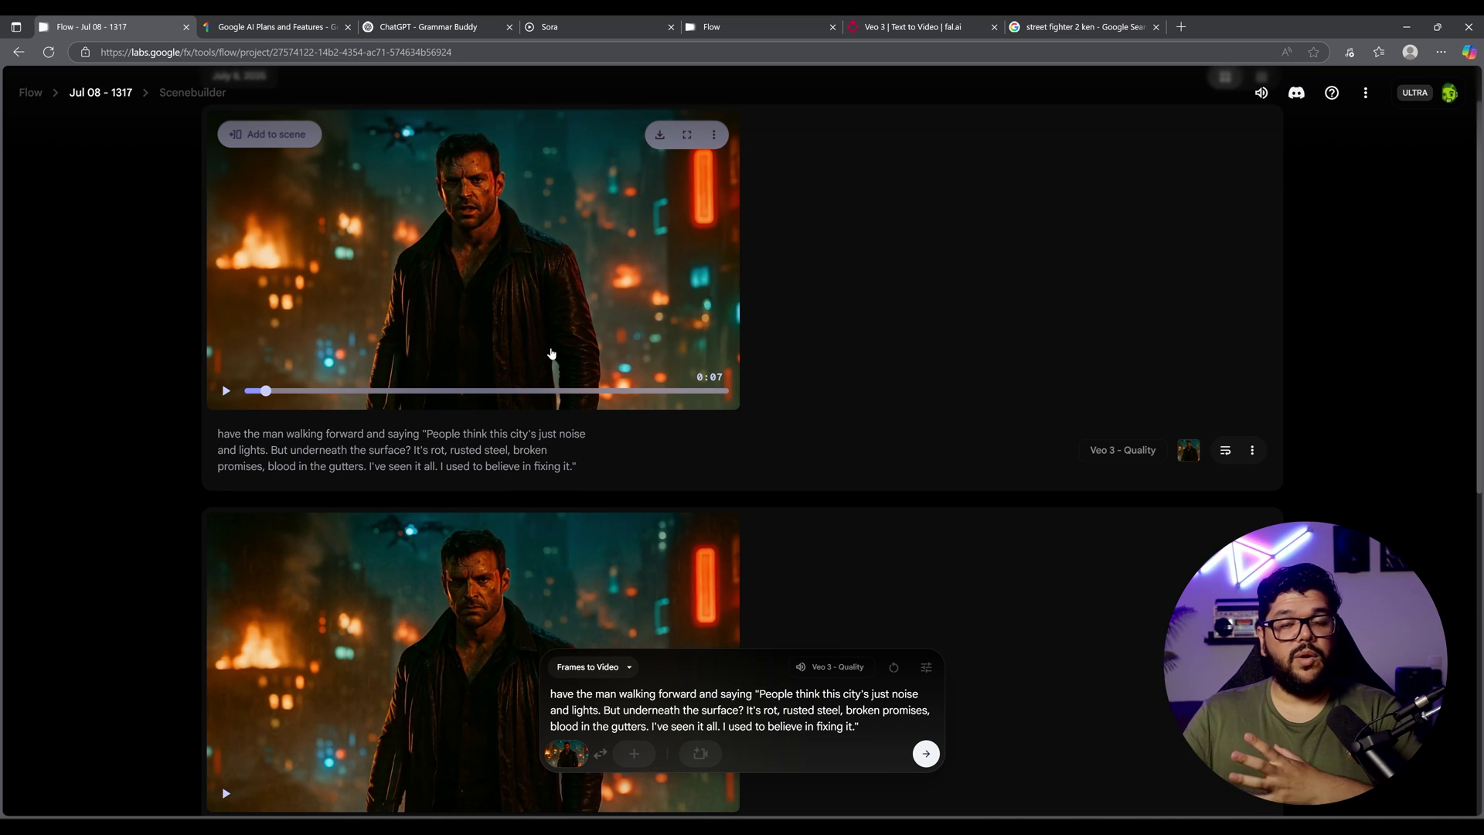
scroll(695, 371, "down", 4)
scroll(832, 384, "up", 5)
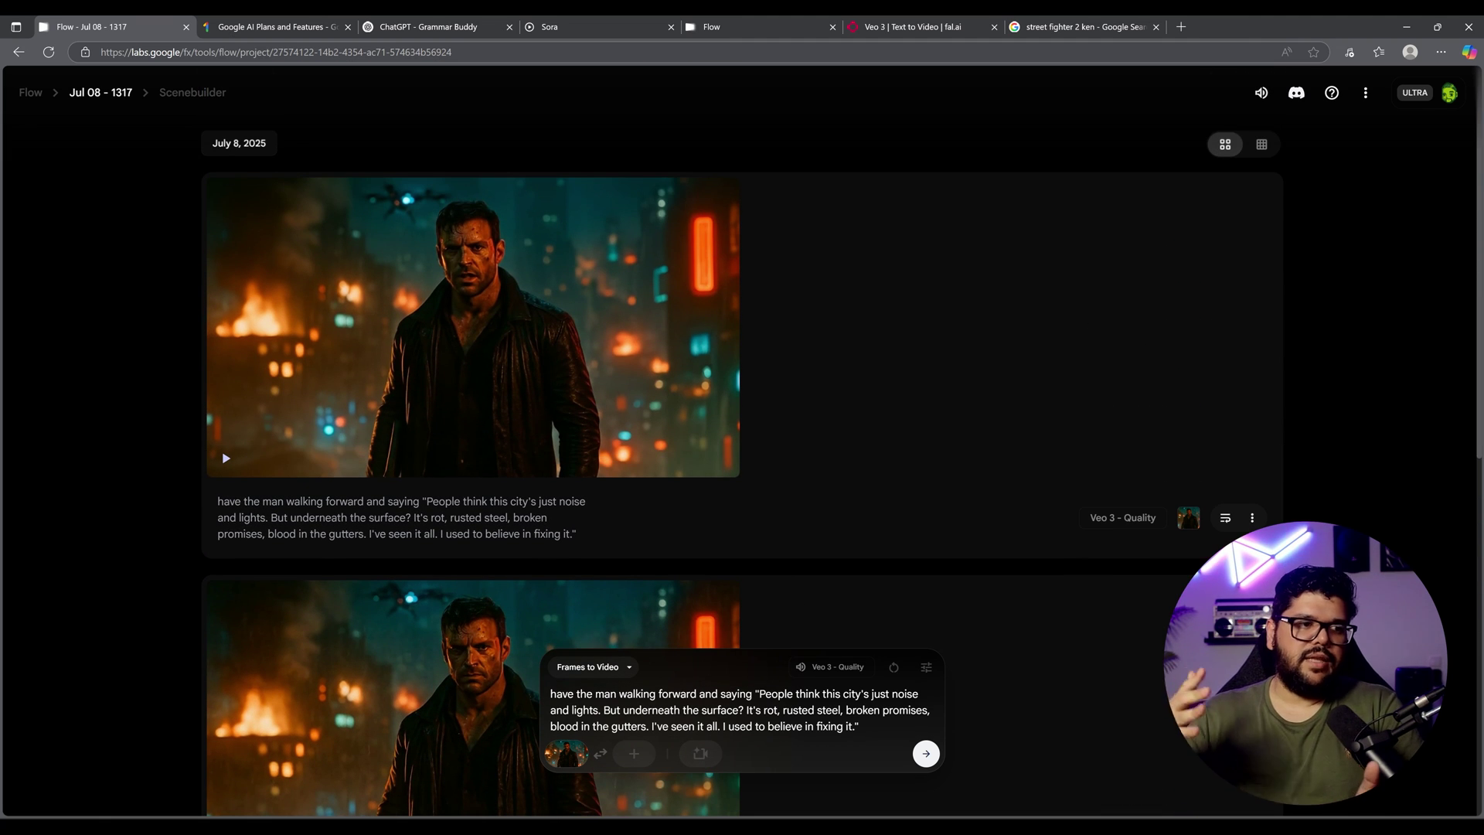
scroll(616, 469, "down", 4)
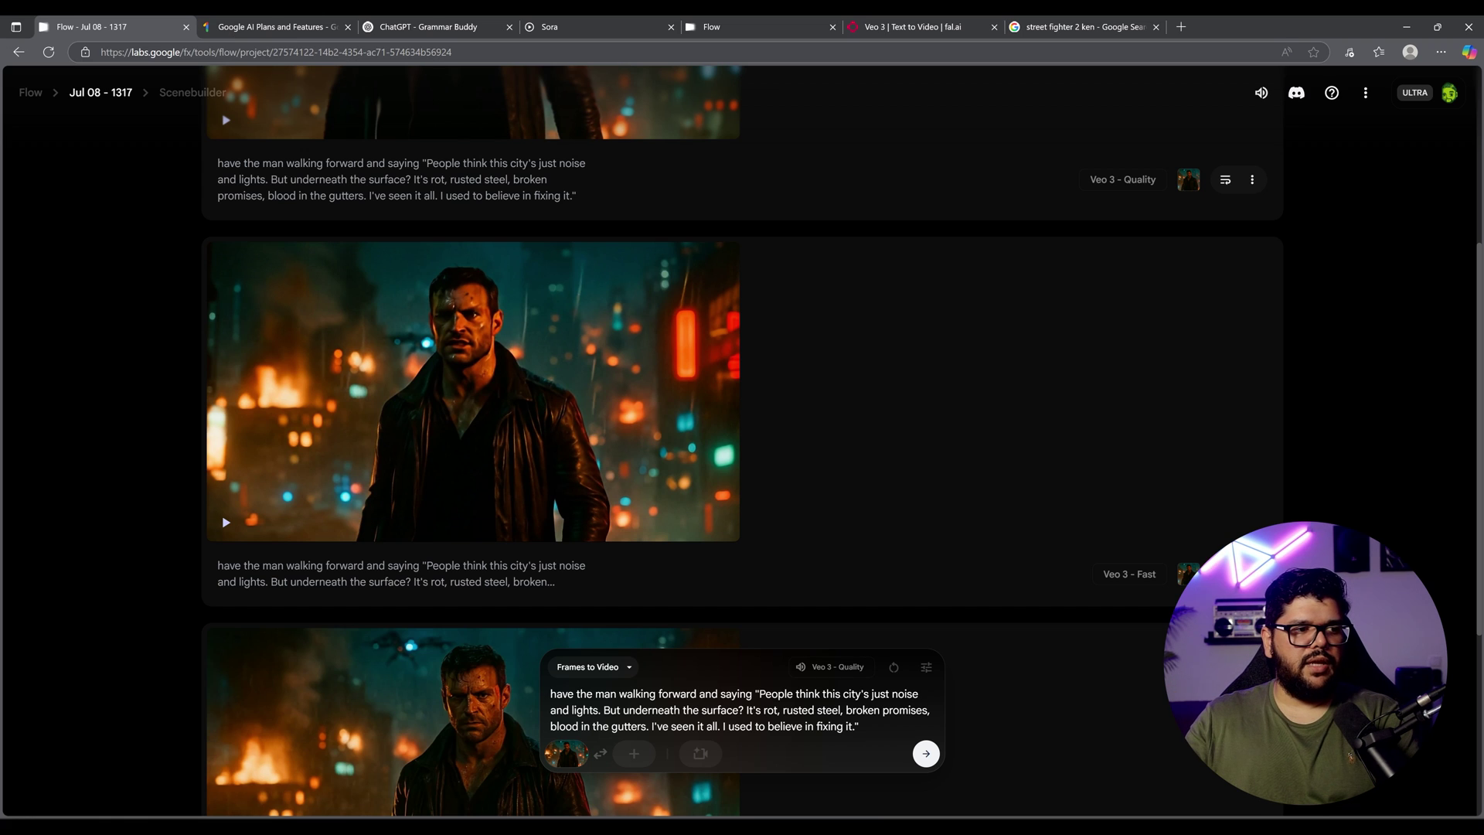
left_click_drag(854, 726, 464, 750)
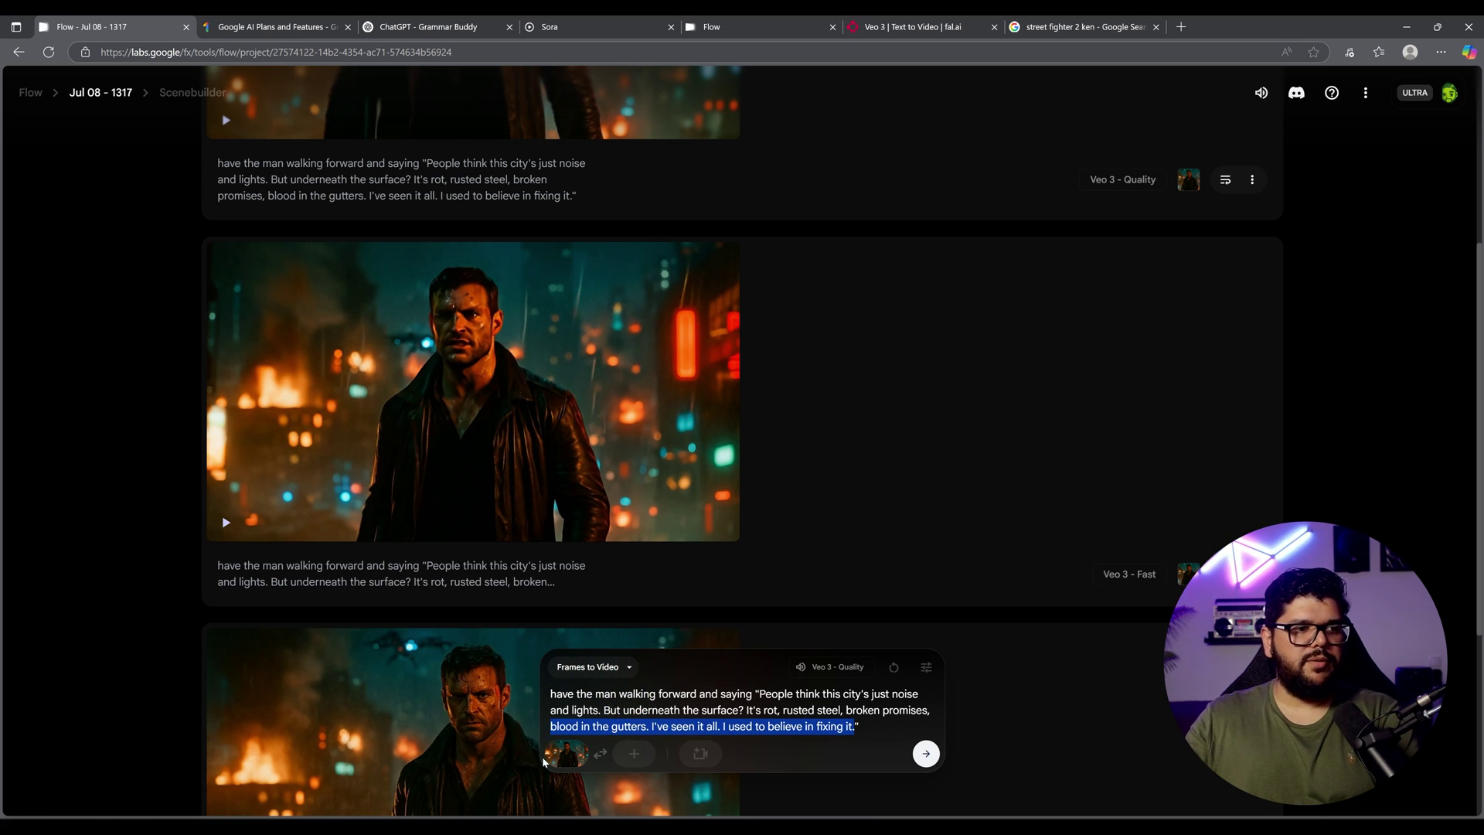
Step: Delete the prompt's last dialogue line and reuse the second Veo 3 - Fast clip's prompt and frame
key("BackSpace")
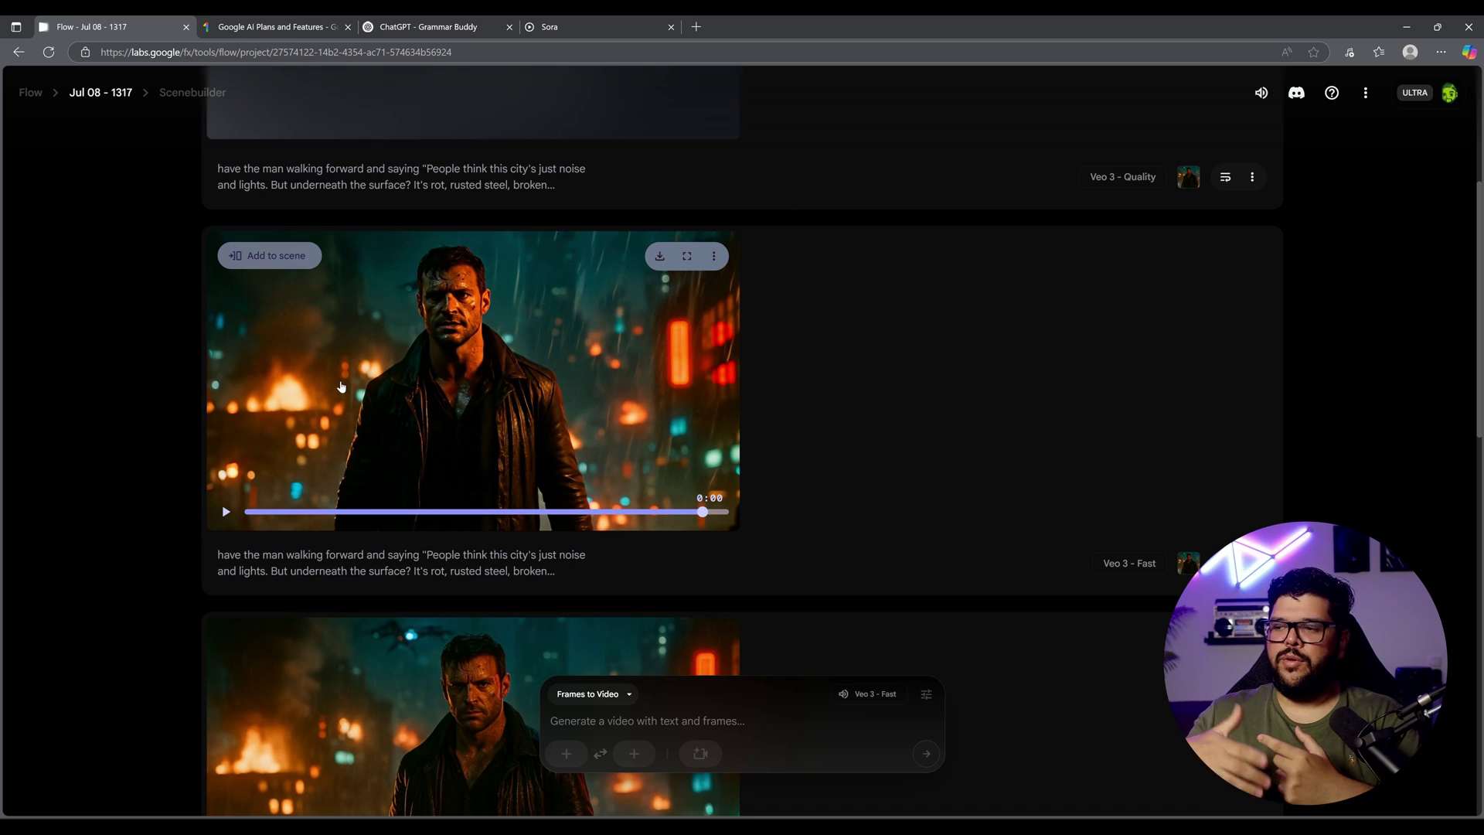
left_click(1225, 563)
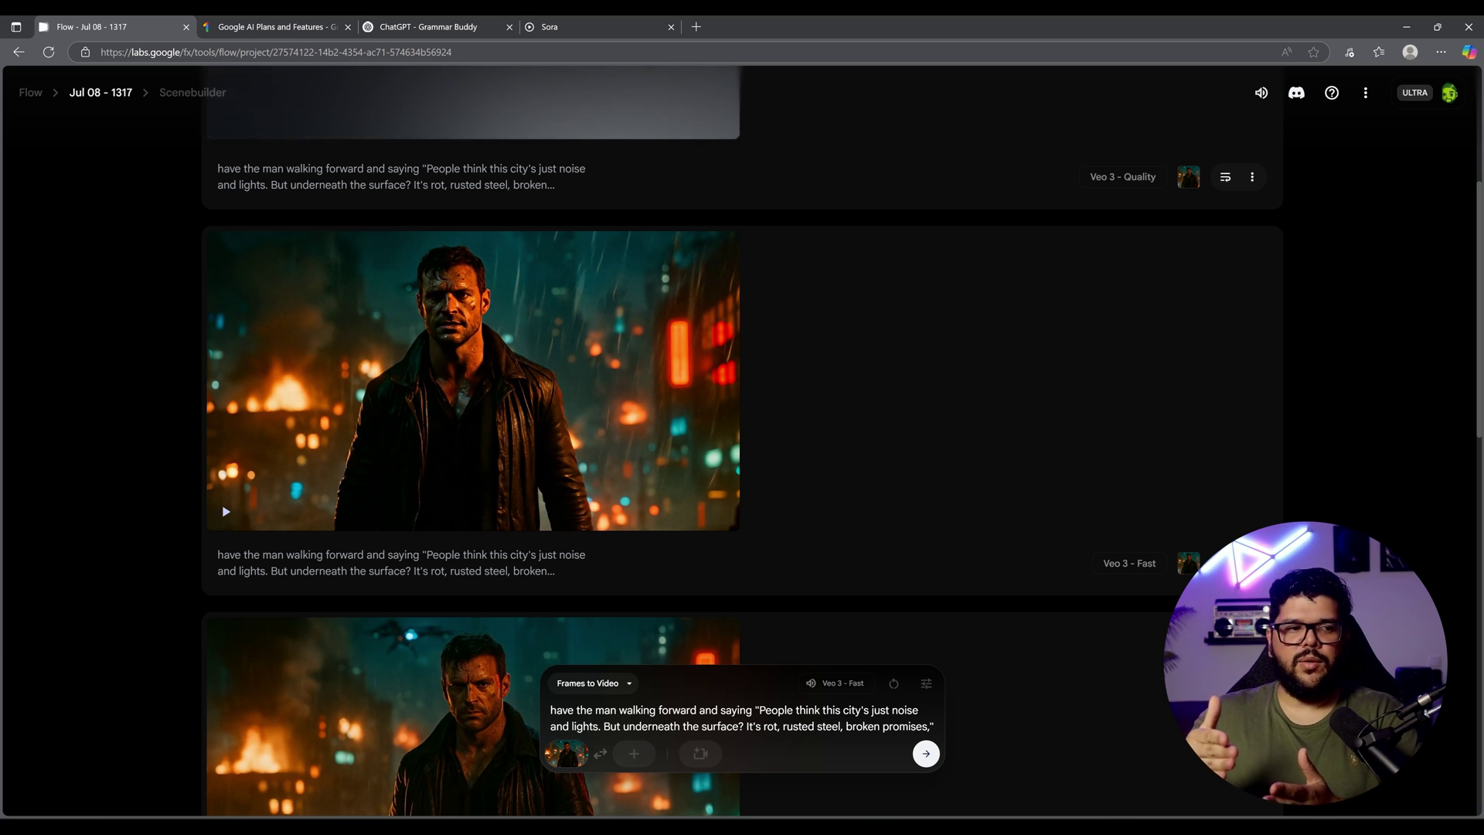
Step: Upload the hero's angry close-up as the first frame and crop it to fit
scroll(822, 727, "up", 4)
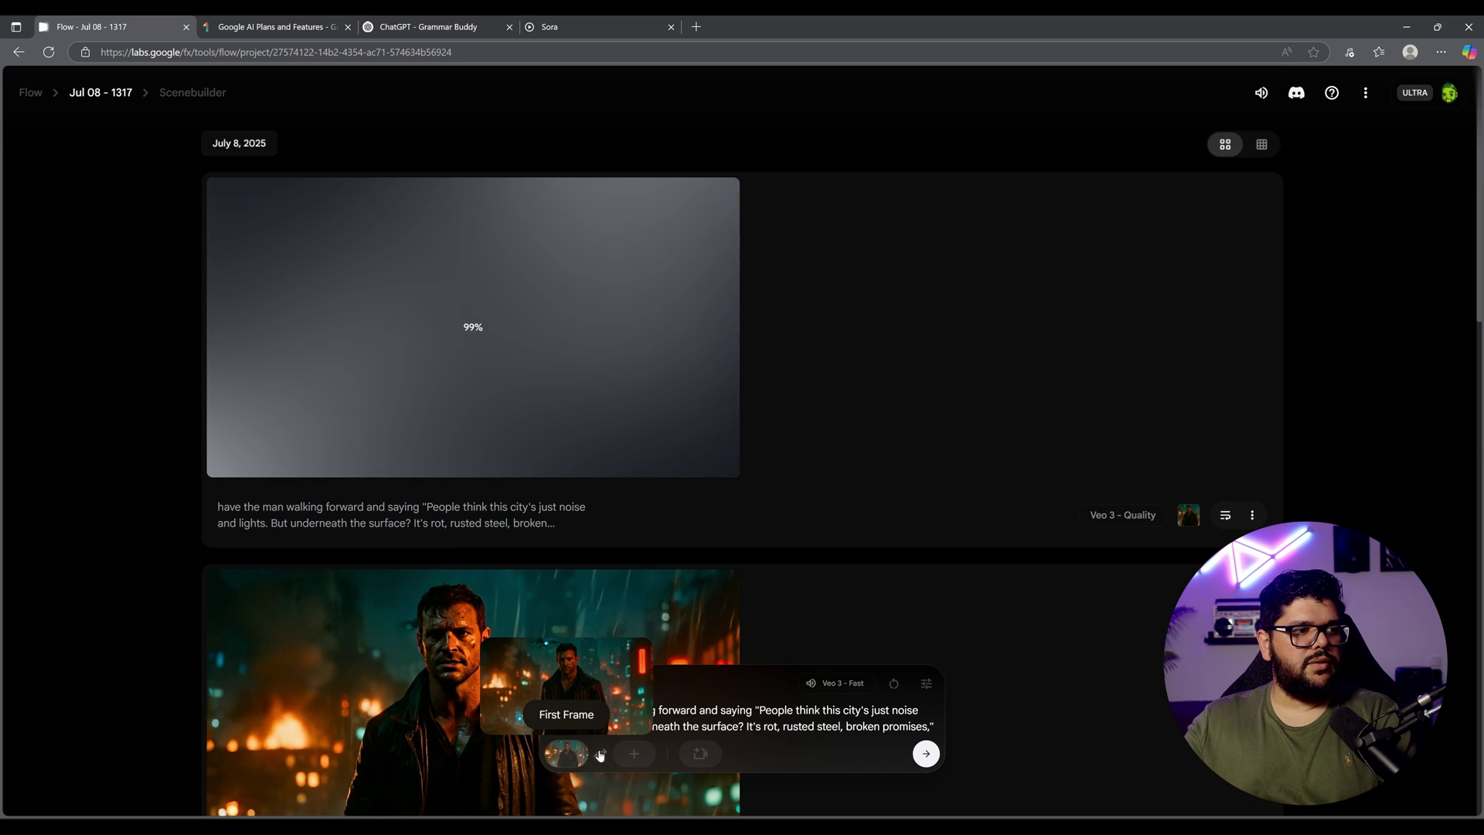
left_click(566, 754)
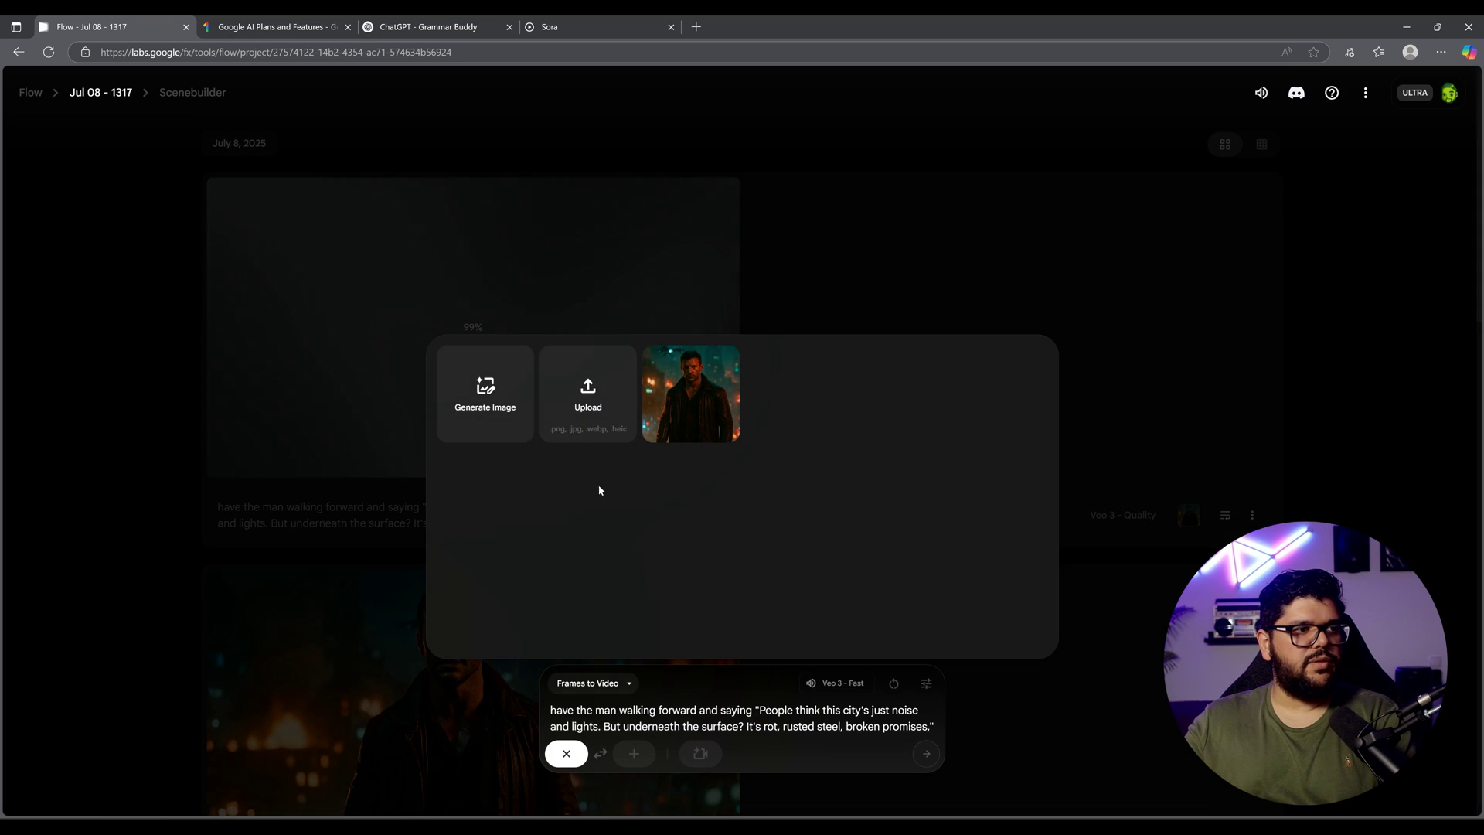
left_click(600, 425)
double_click(251, 145)
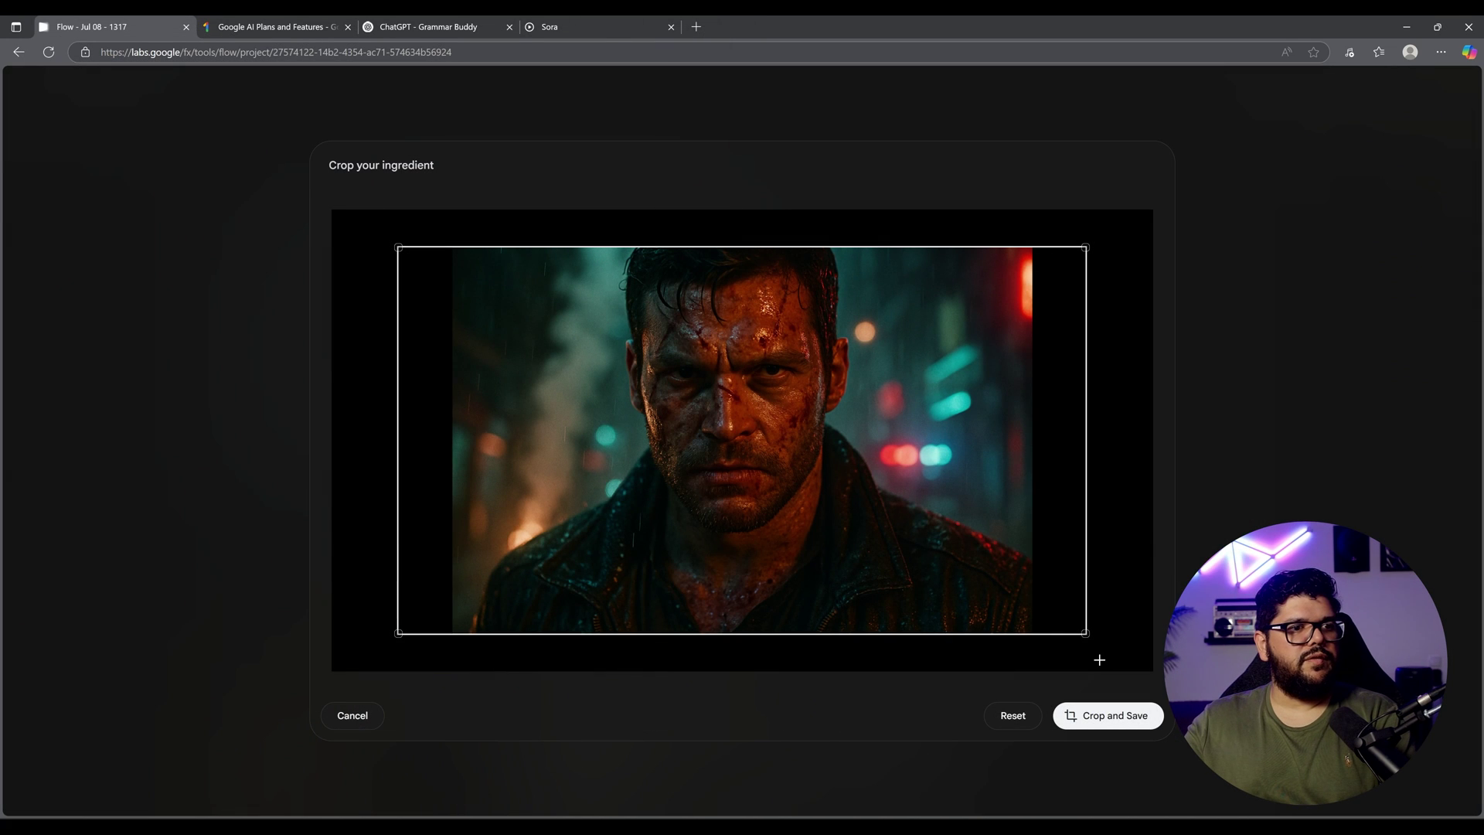
left_click_drag(1086, 634, 1033, 575)
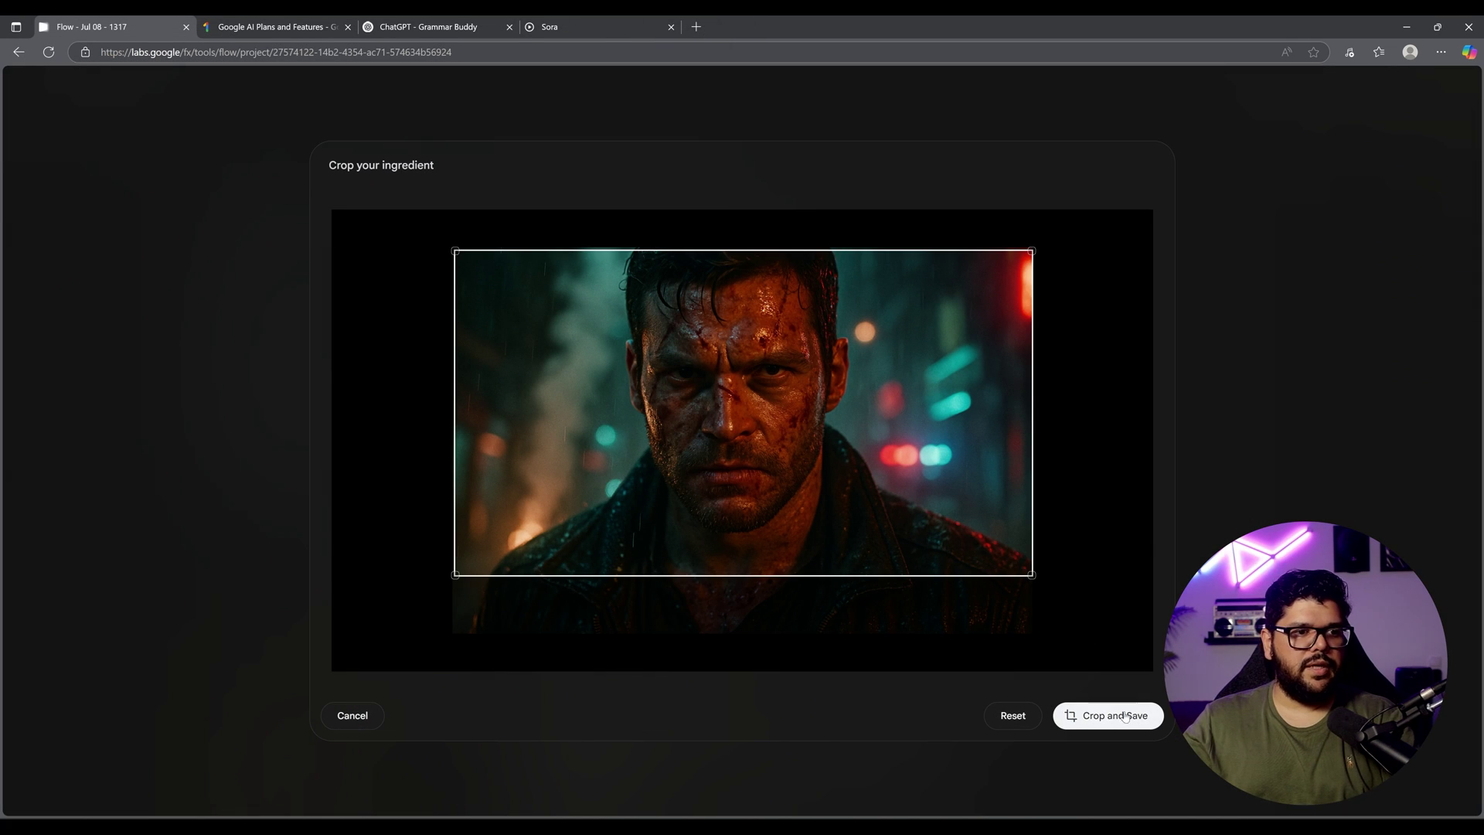
left_click(1126, 717)
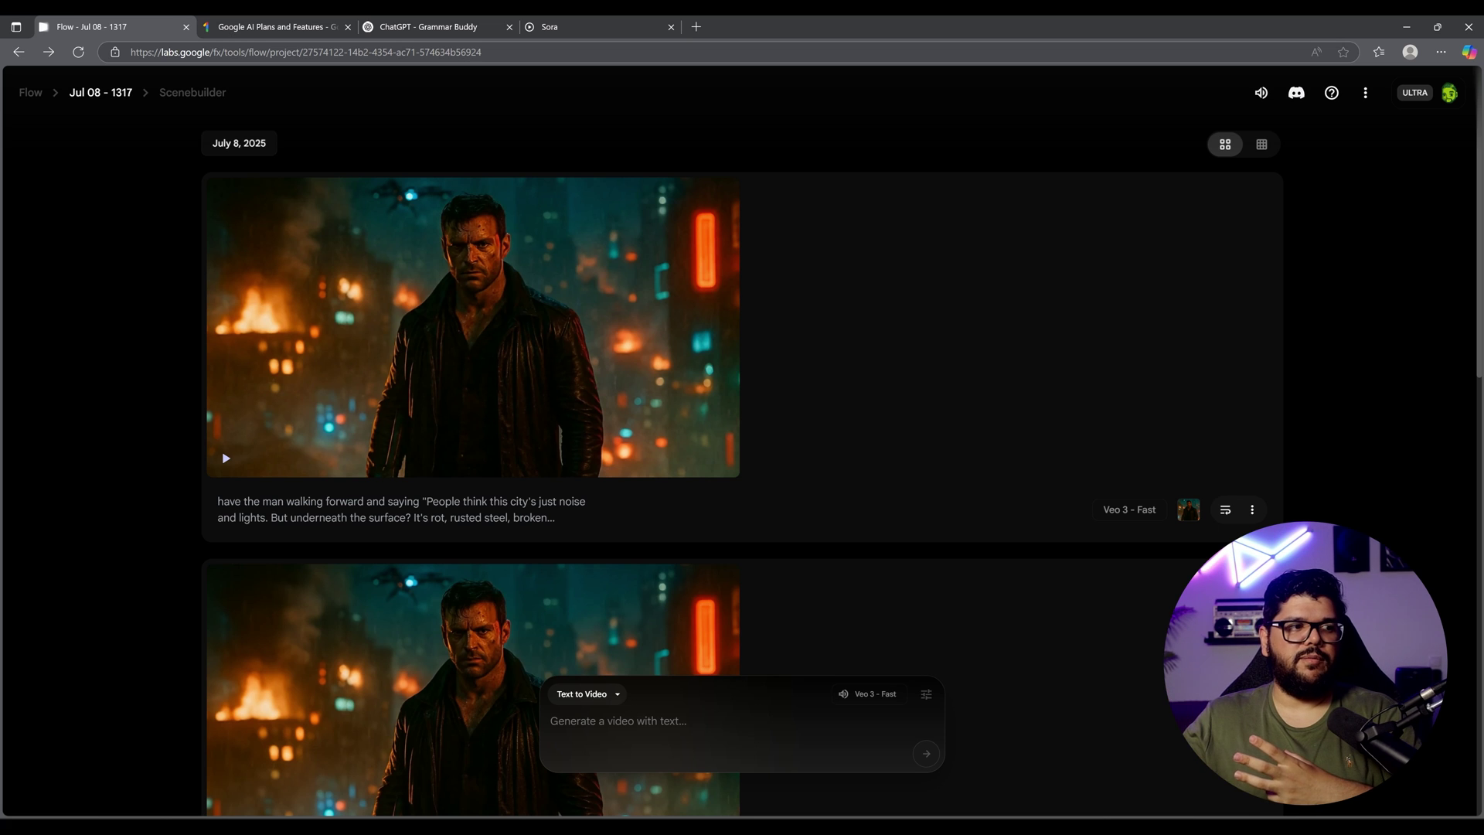
Step: Change the mode from Text to Video to Frames to Video and open the First Frame choices
scroll(800, 629, "down", 4)
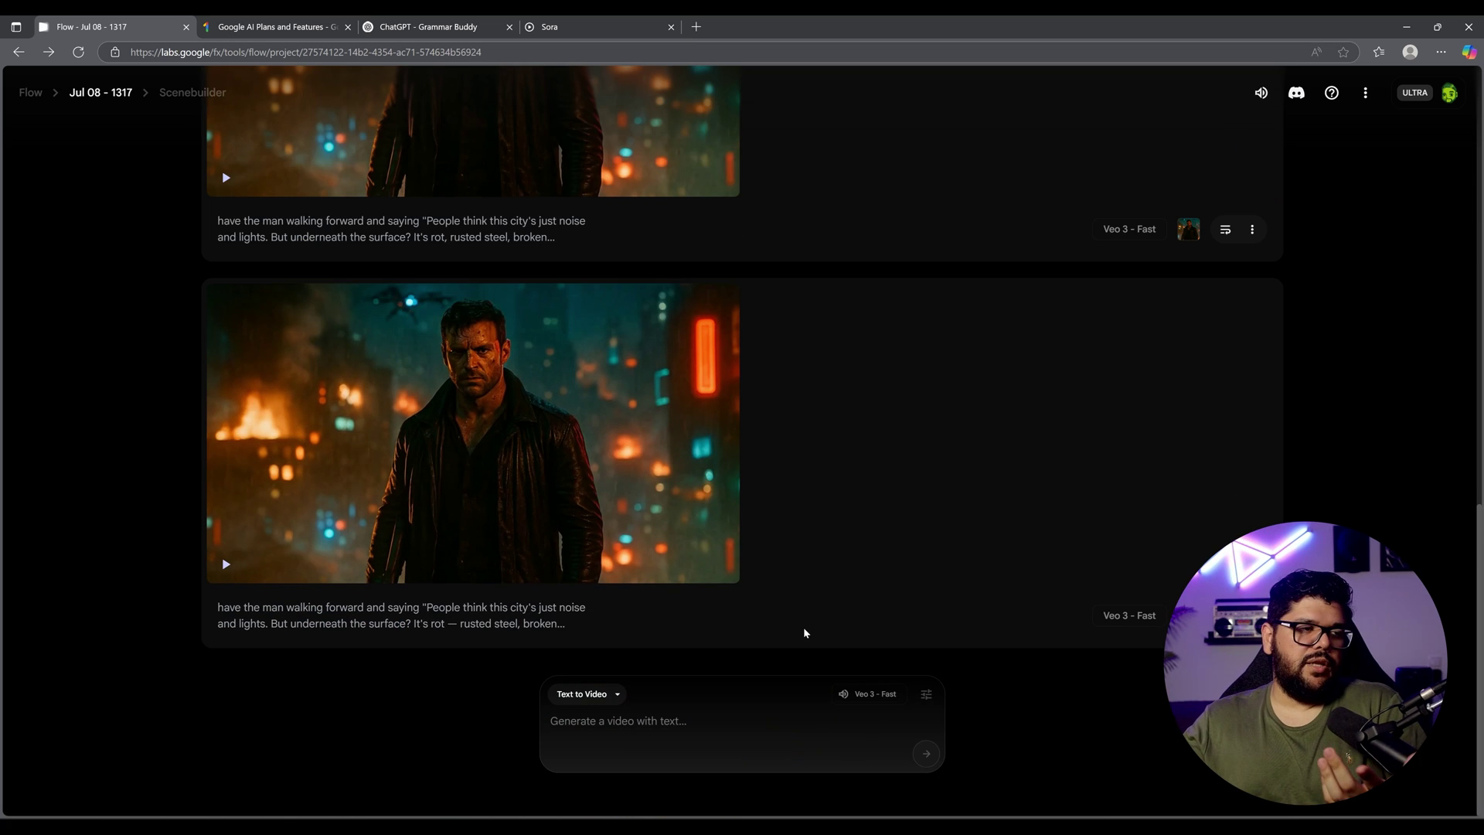
scroll(987, 408, "up", 4)
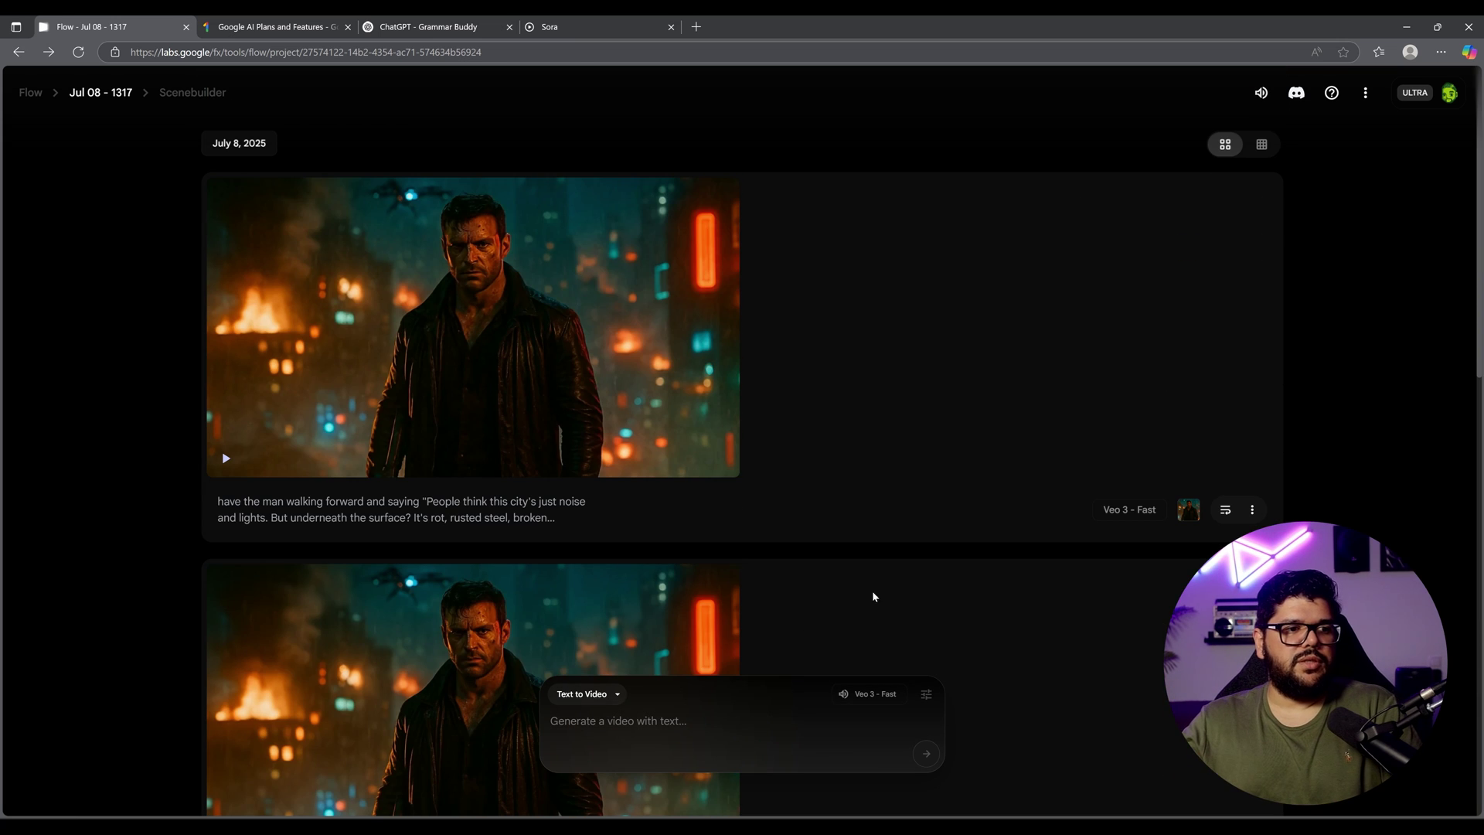
left_click(575, 695)
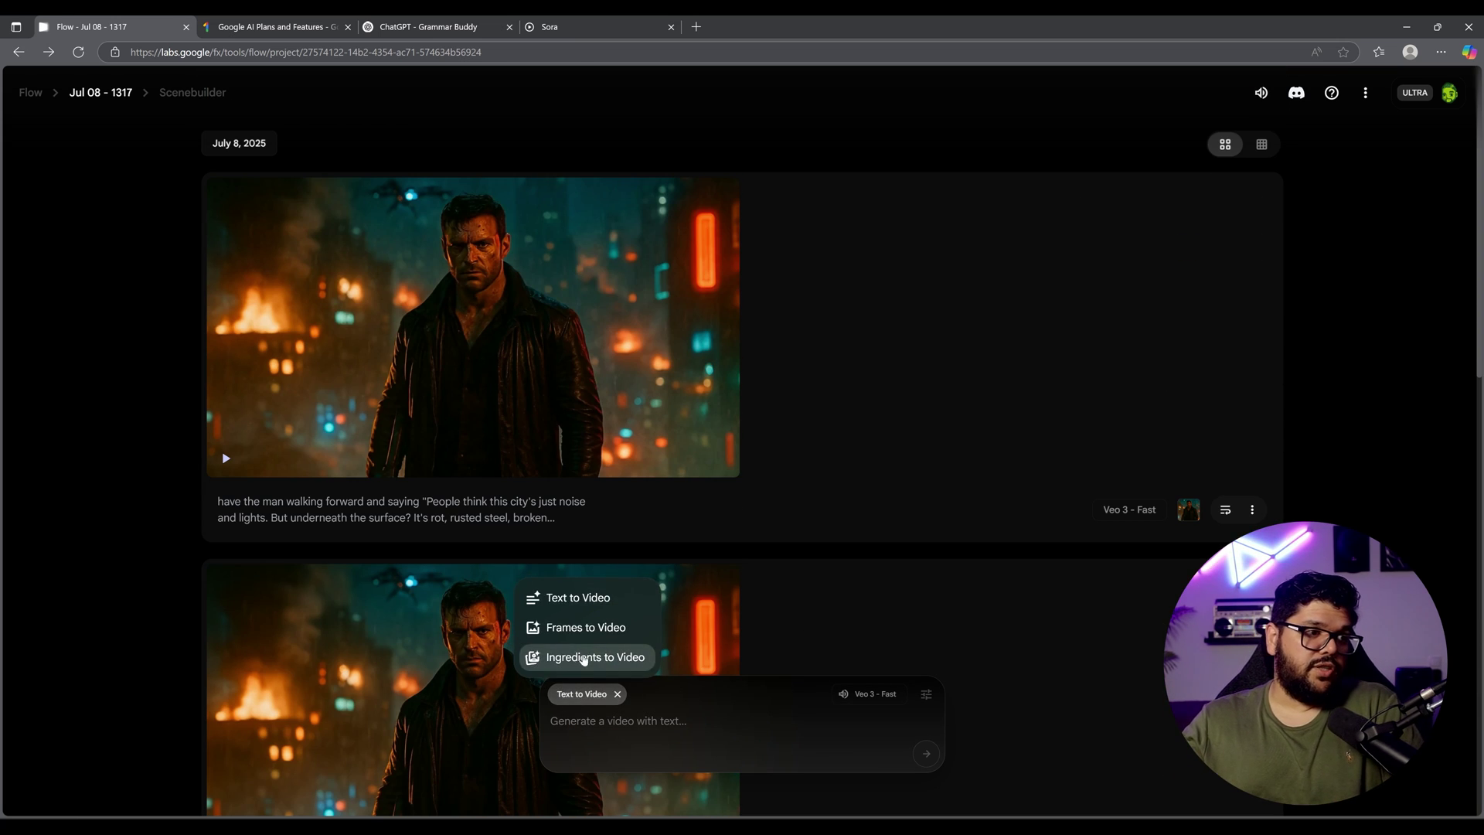
left_click(588, 629)
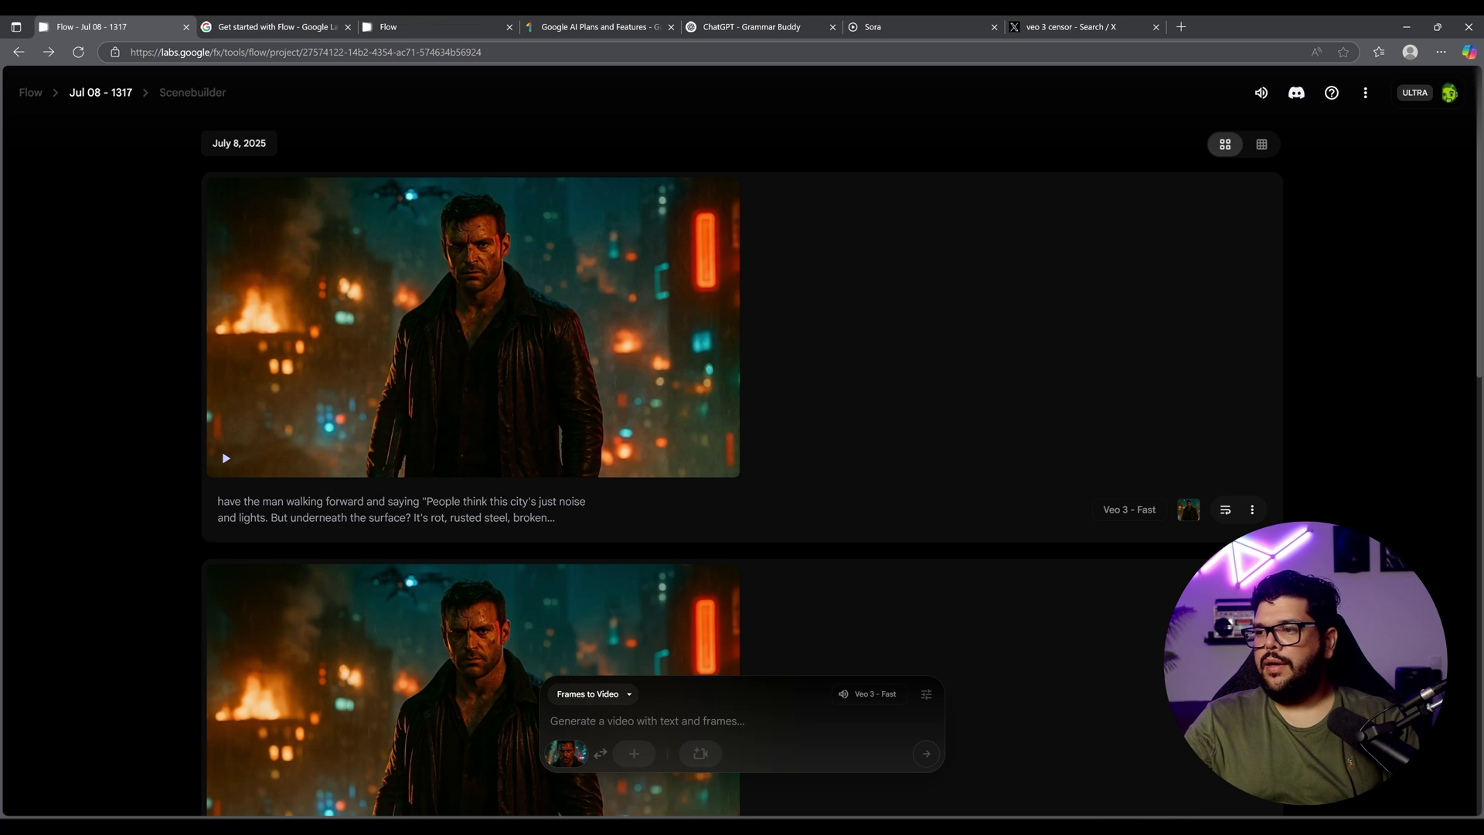
mouse_move(568, 755)
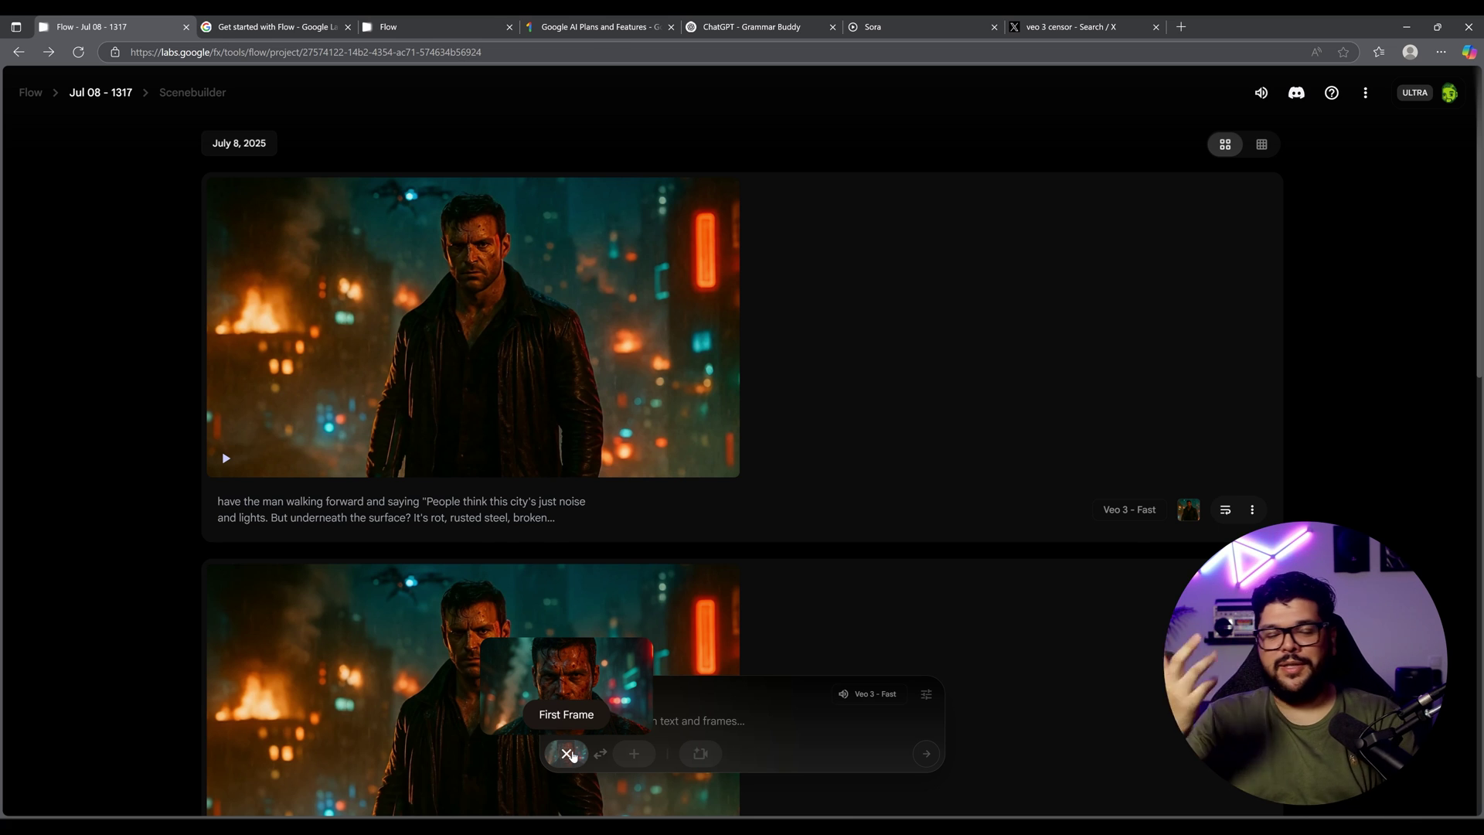
left_click(568, 754)
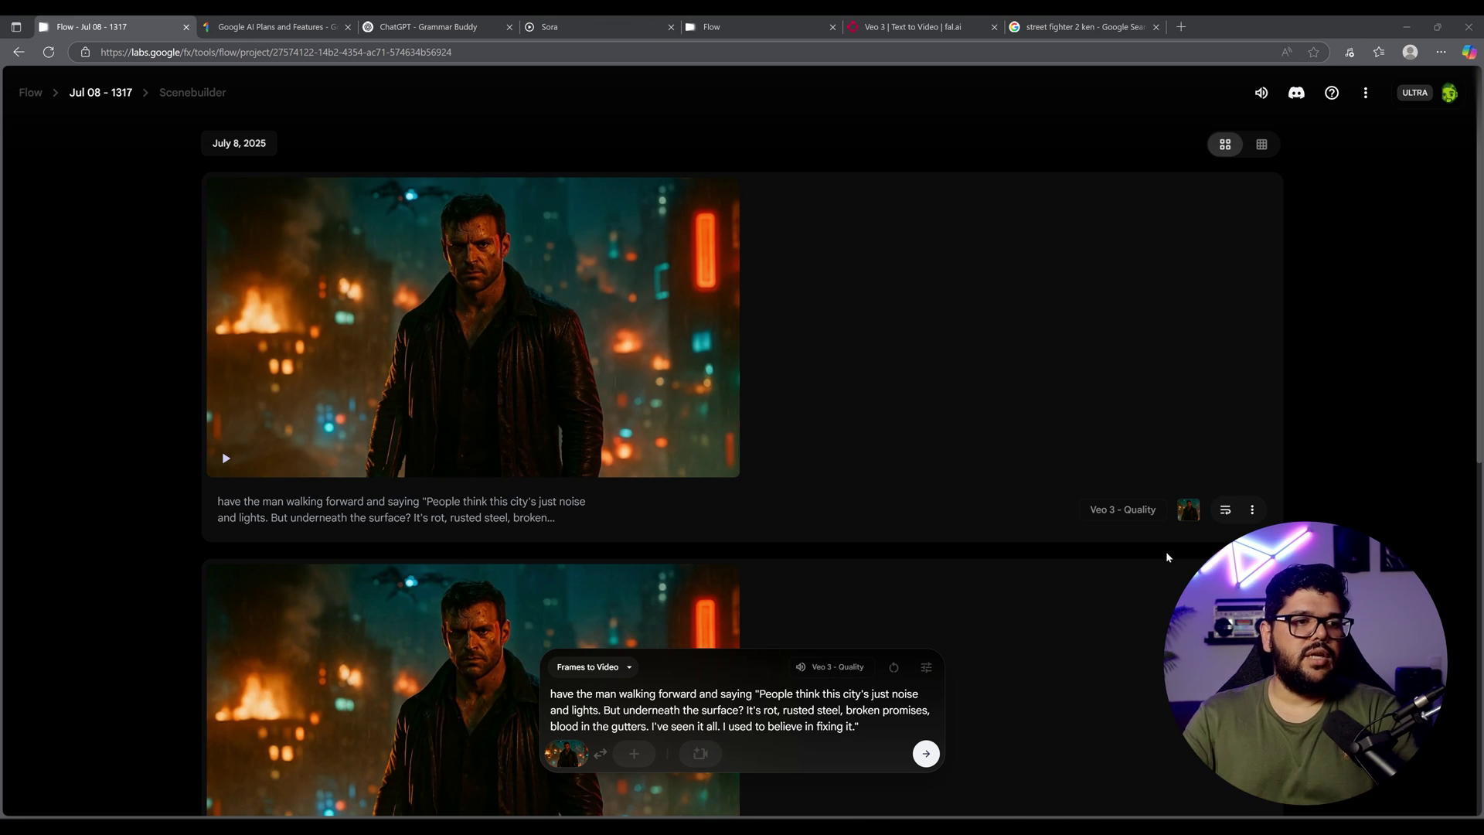
Step: Inspect the settings, leaving Outputs per prompt at 1 with the Veo 3 - Fast model
left_click(926, 666)
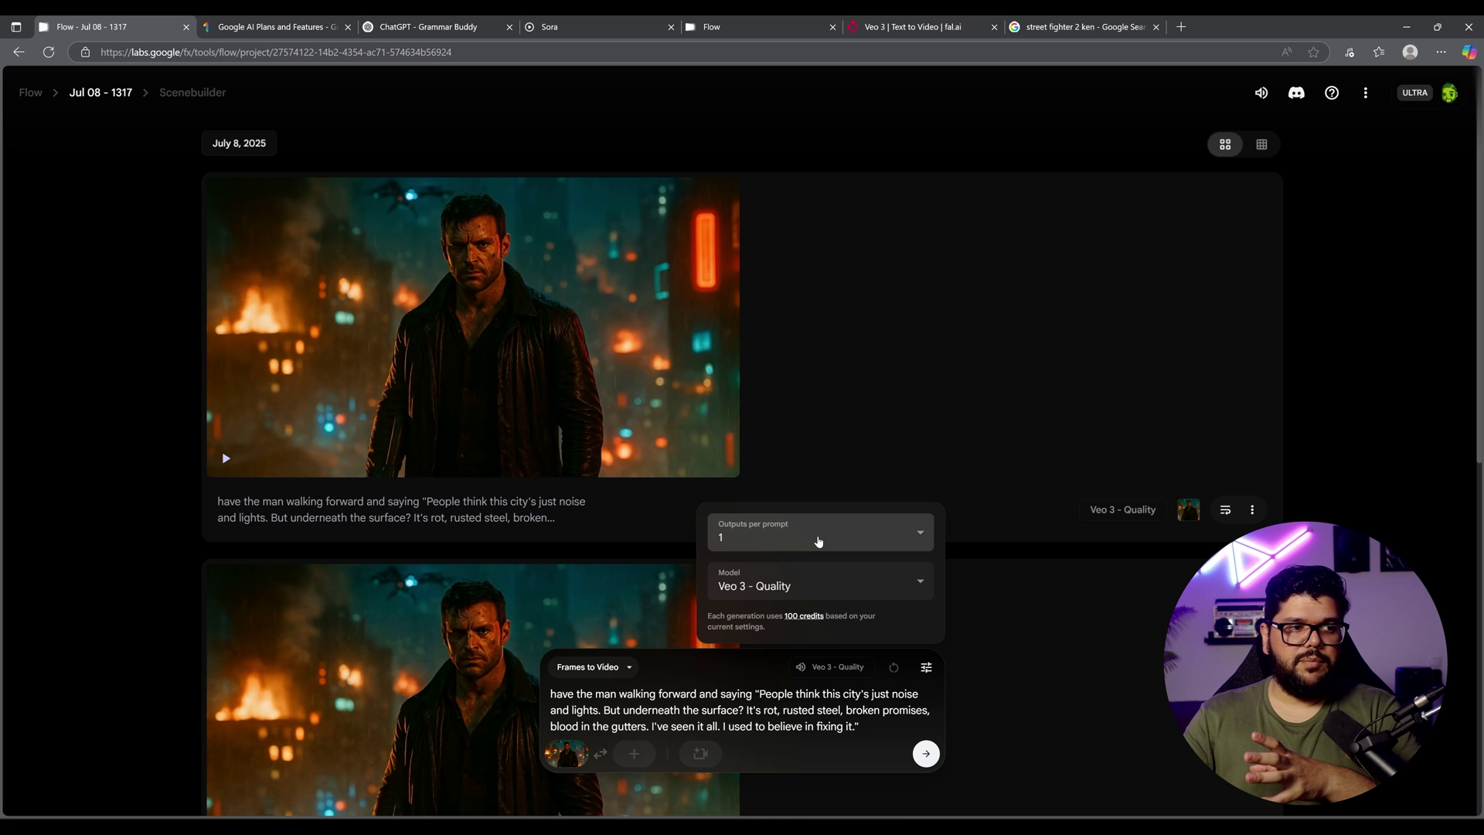
left_click(819, 540)
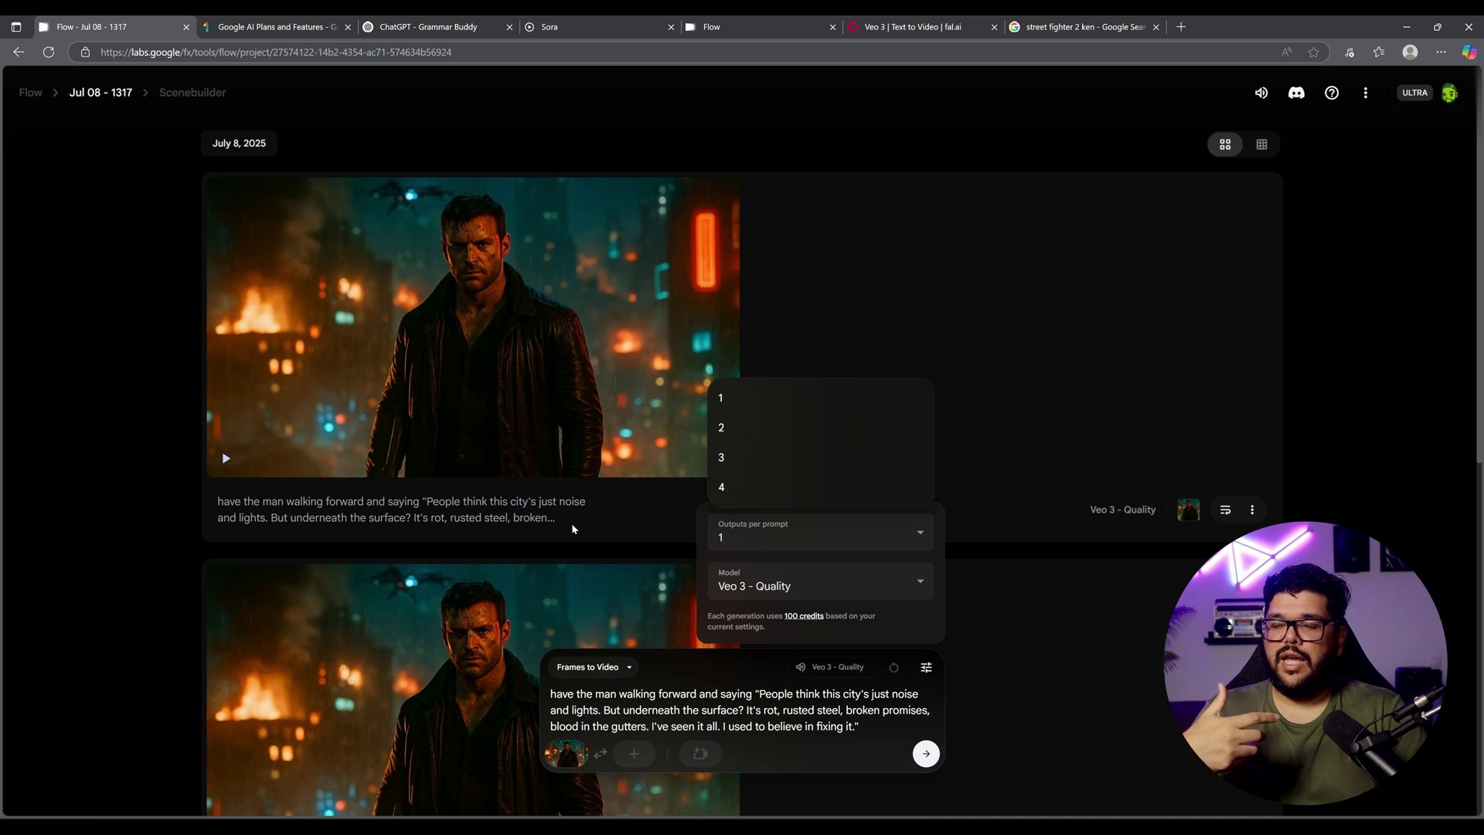
left_click(572, 522)
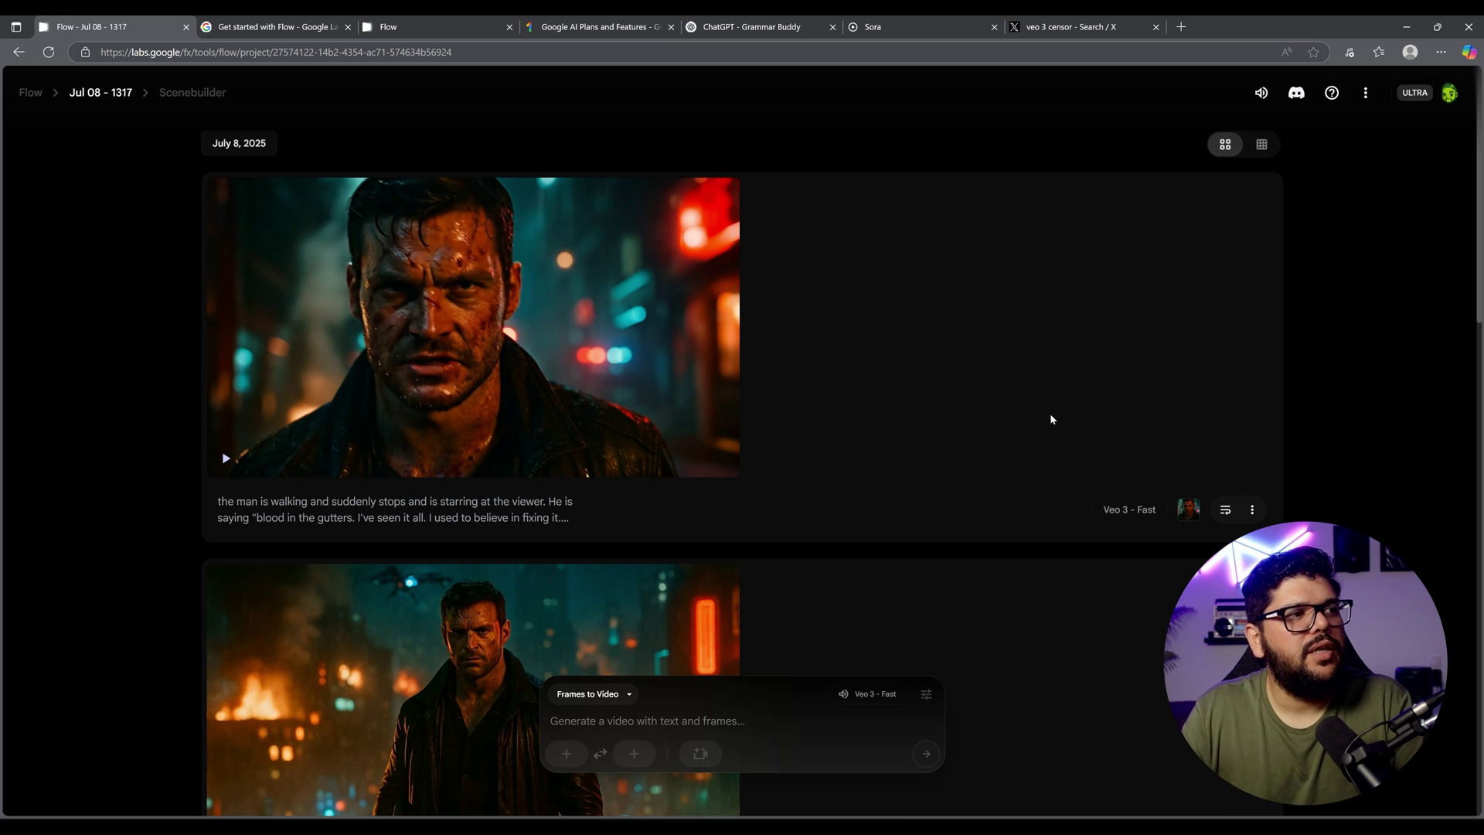
scroll(822, 405, "down", 3)
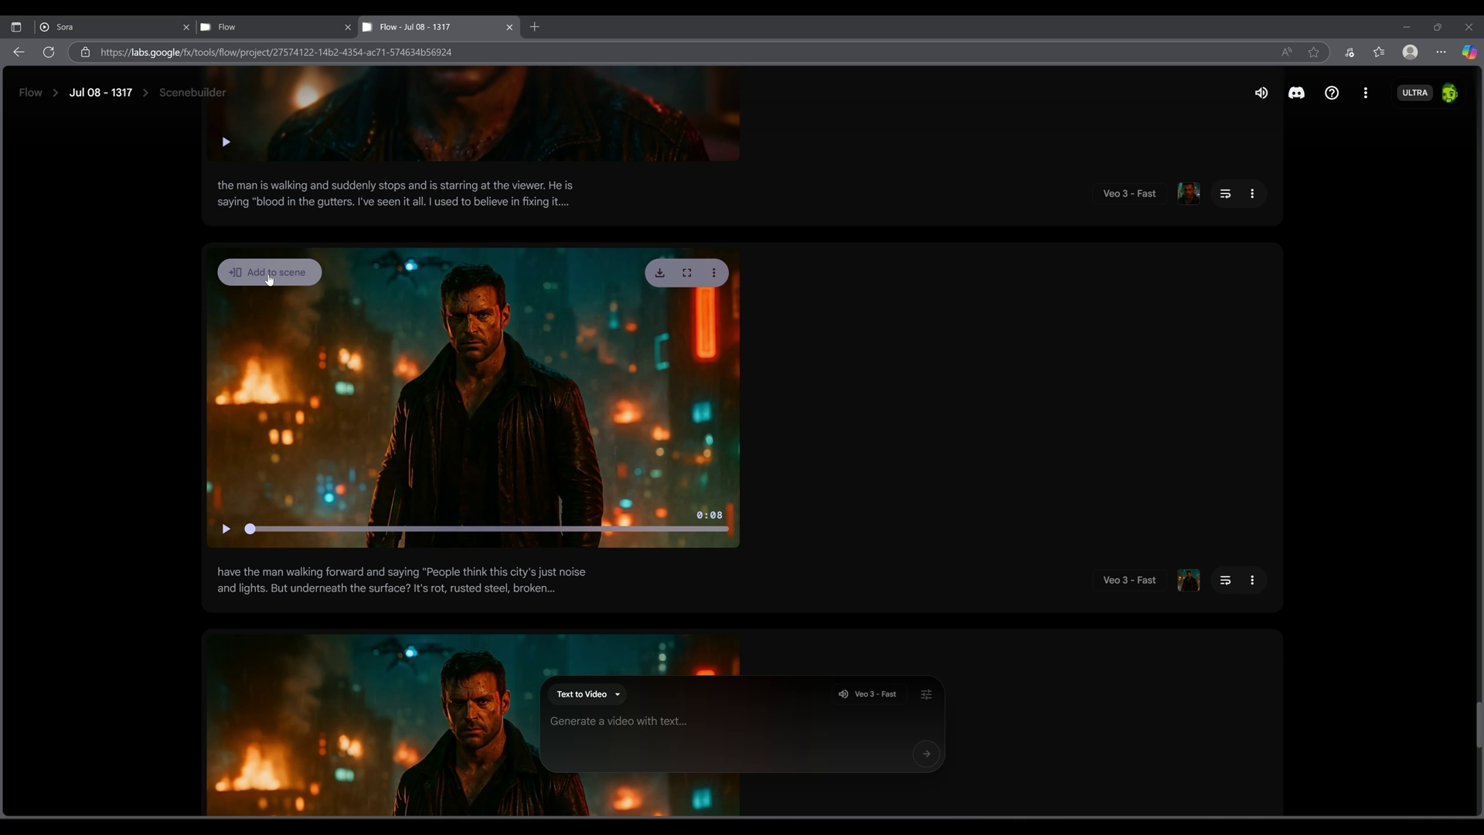
left_click(269, 277)
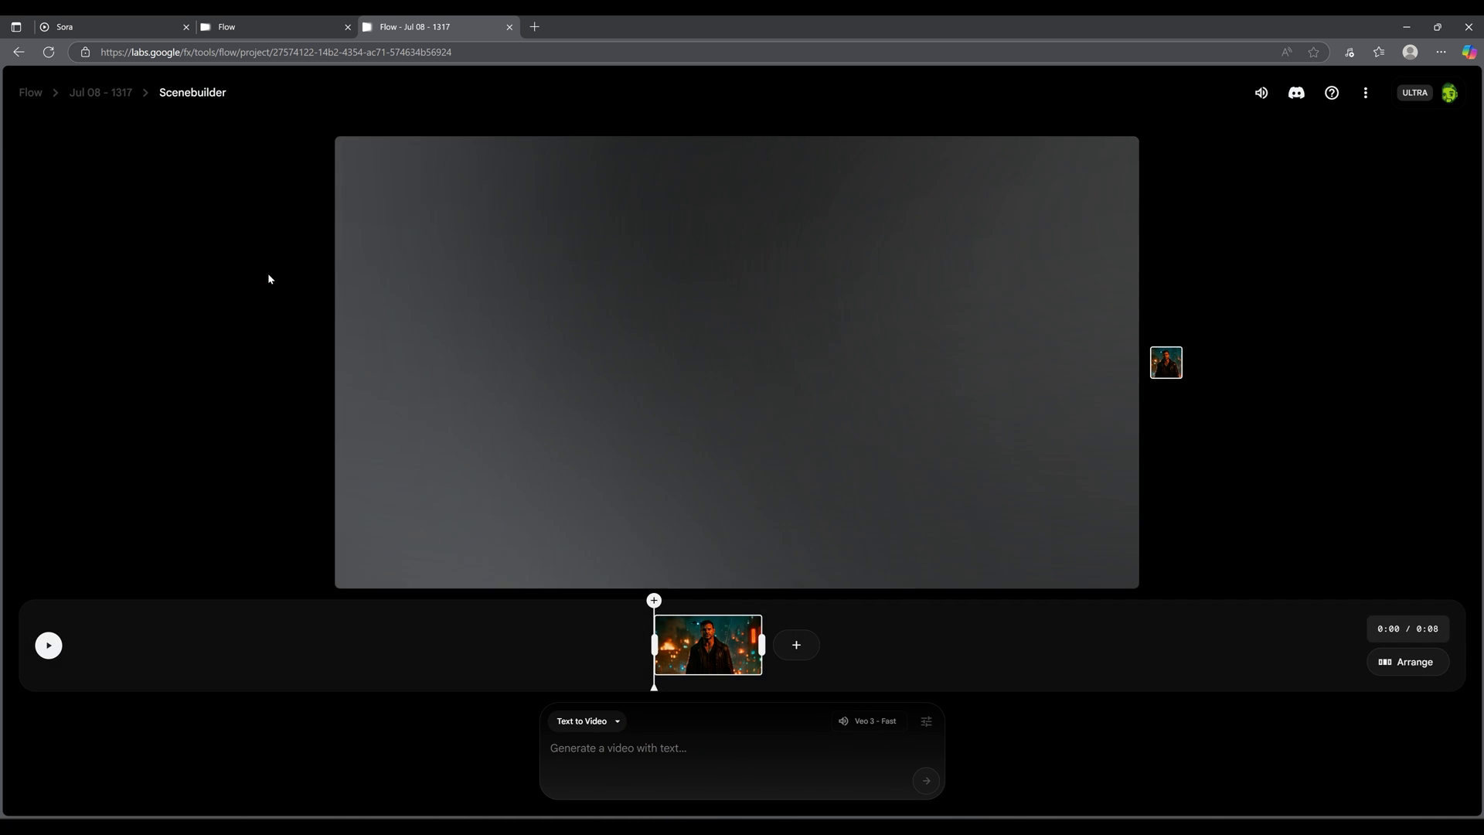
left_click(807, 654)
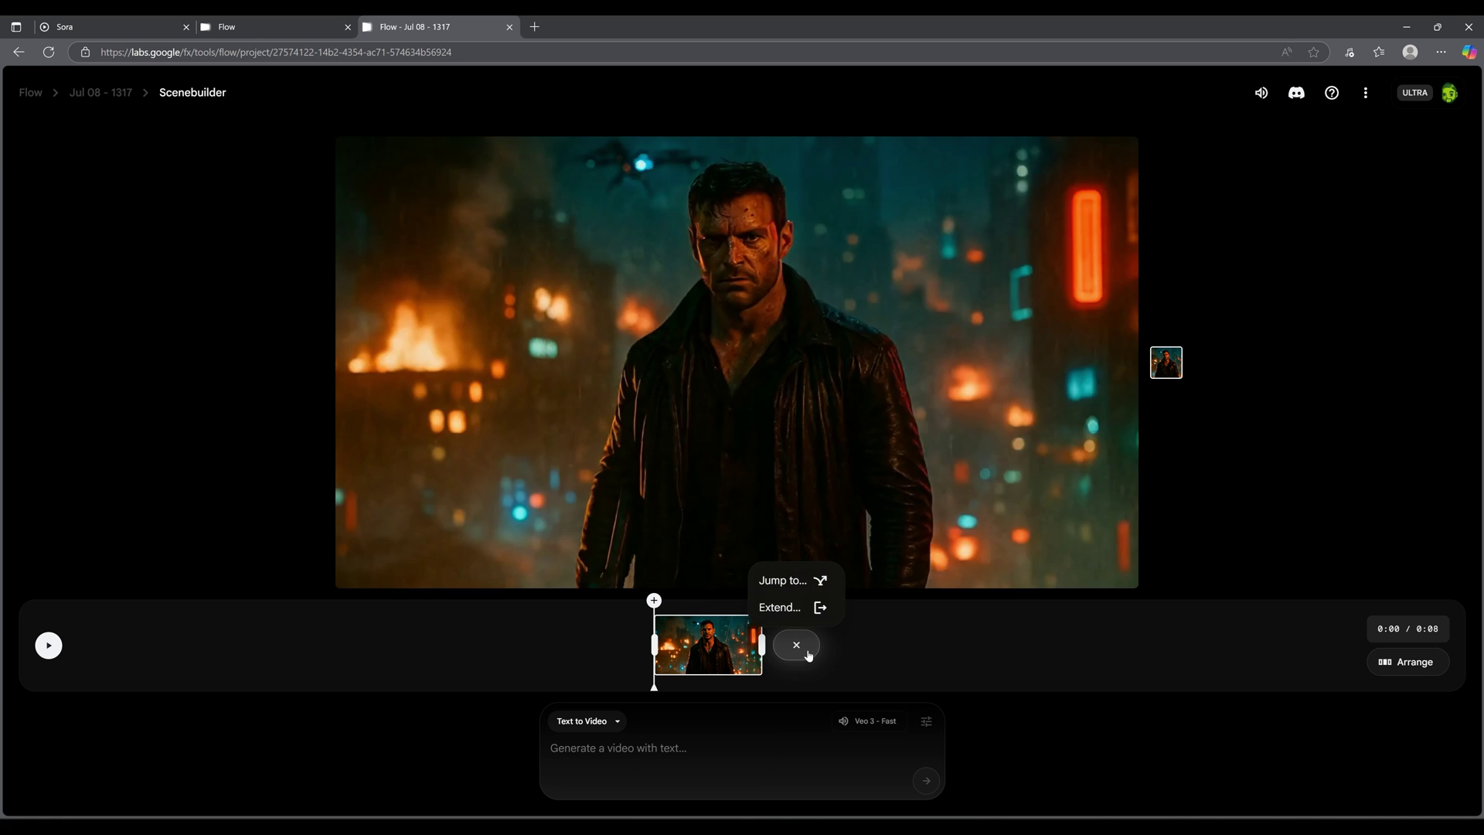
left_click(784, 608)
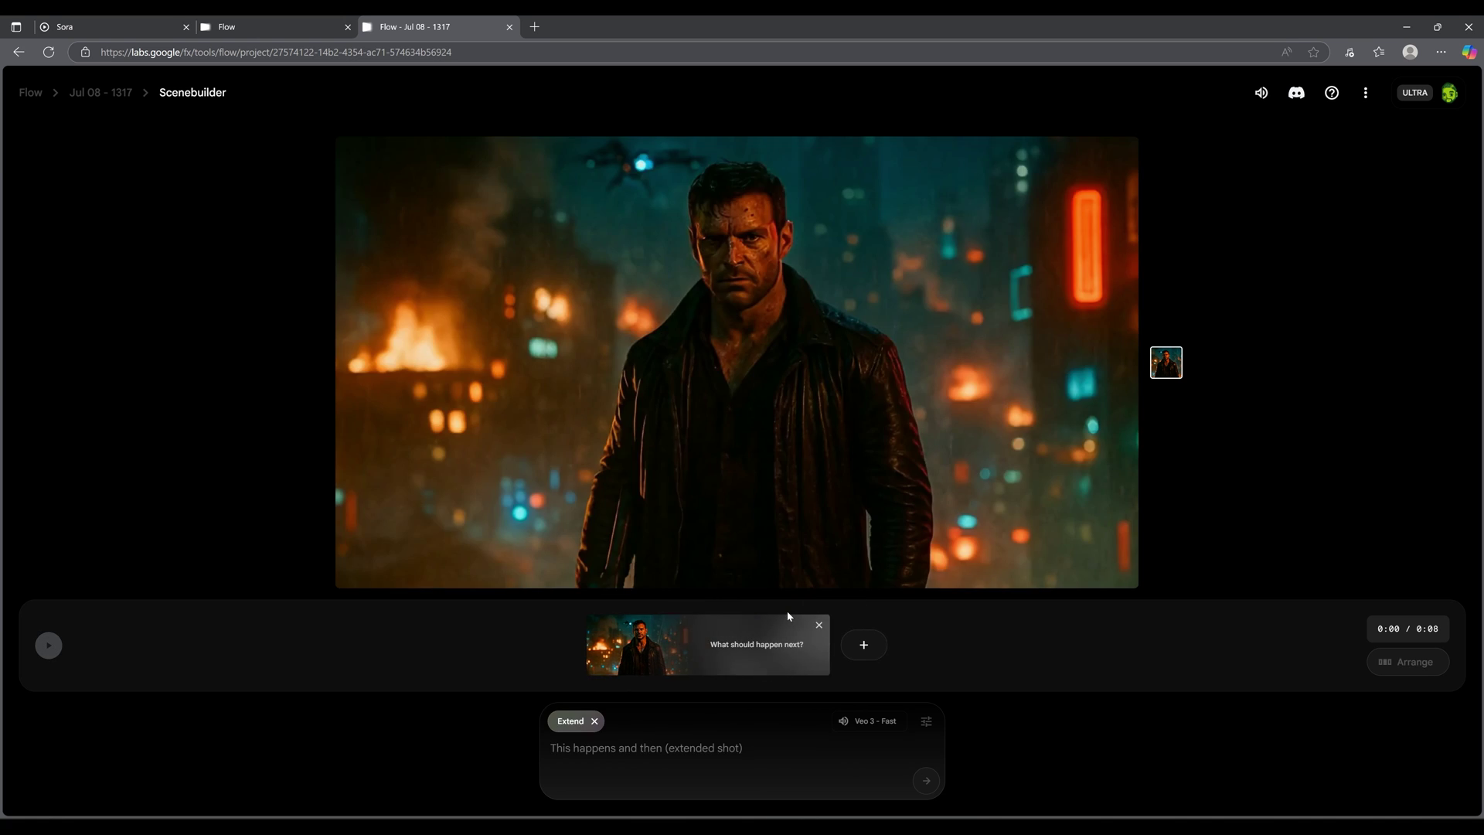
left_click(610, 746)
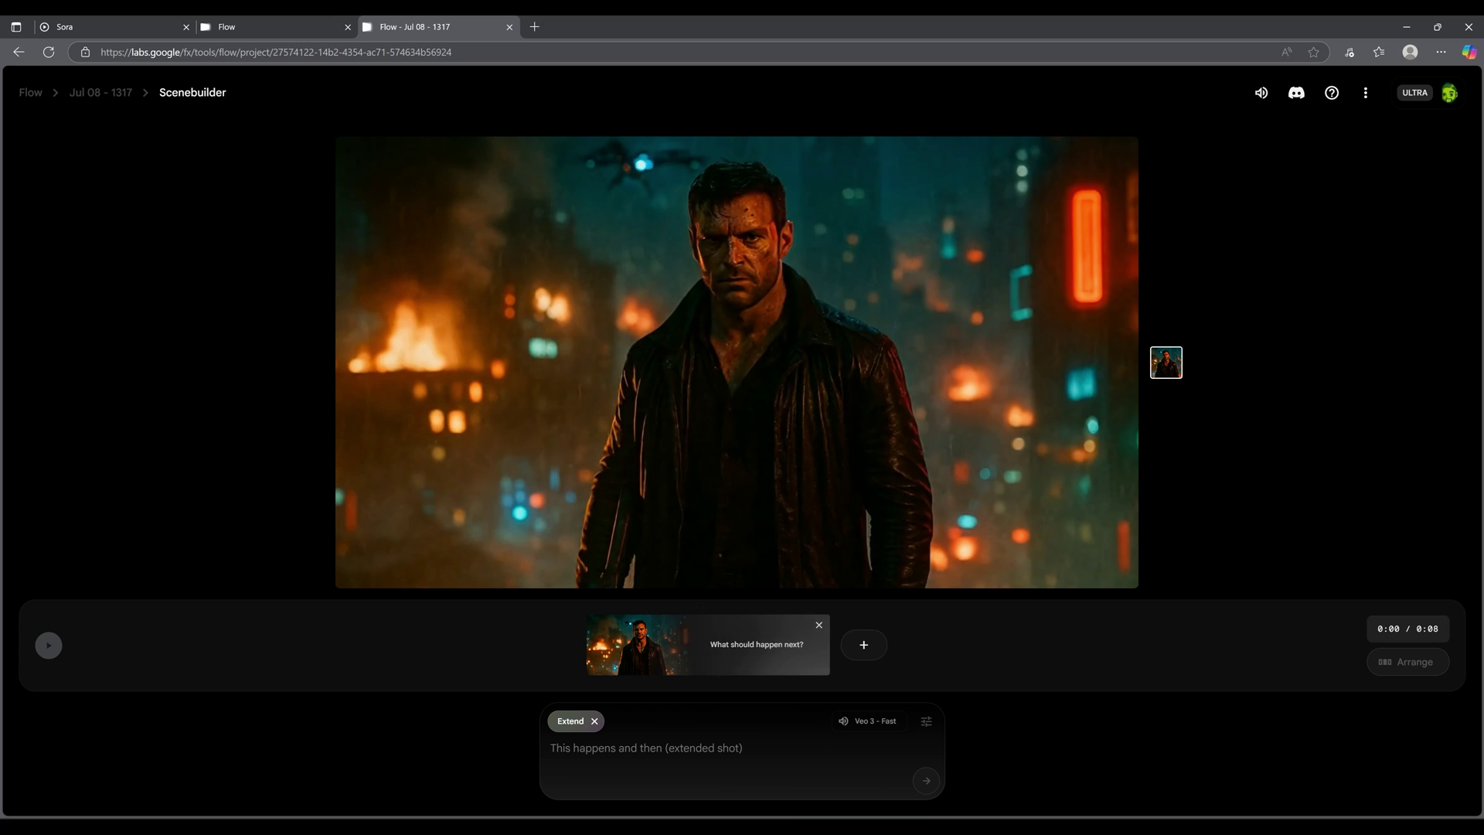
type("close up")
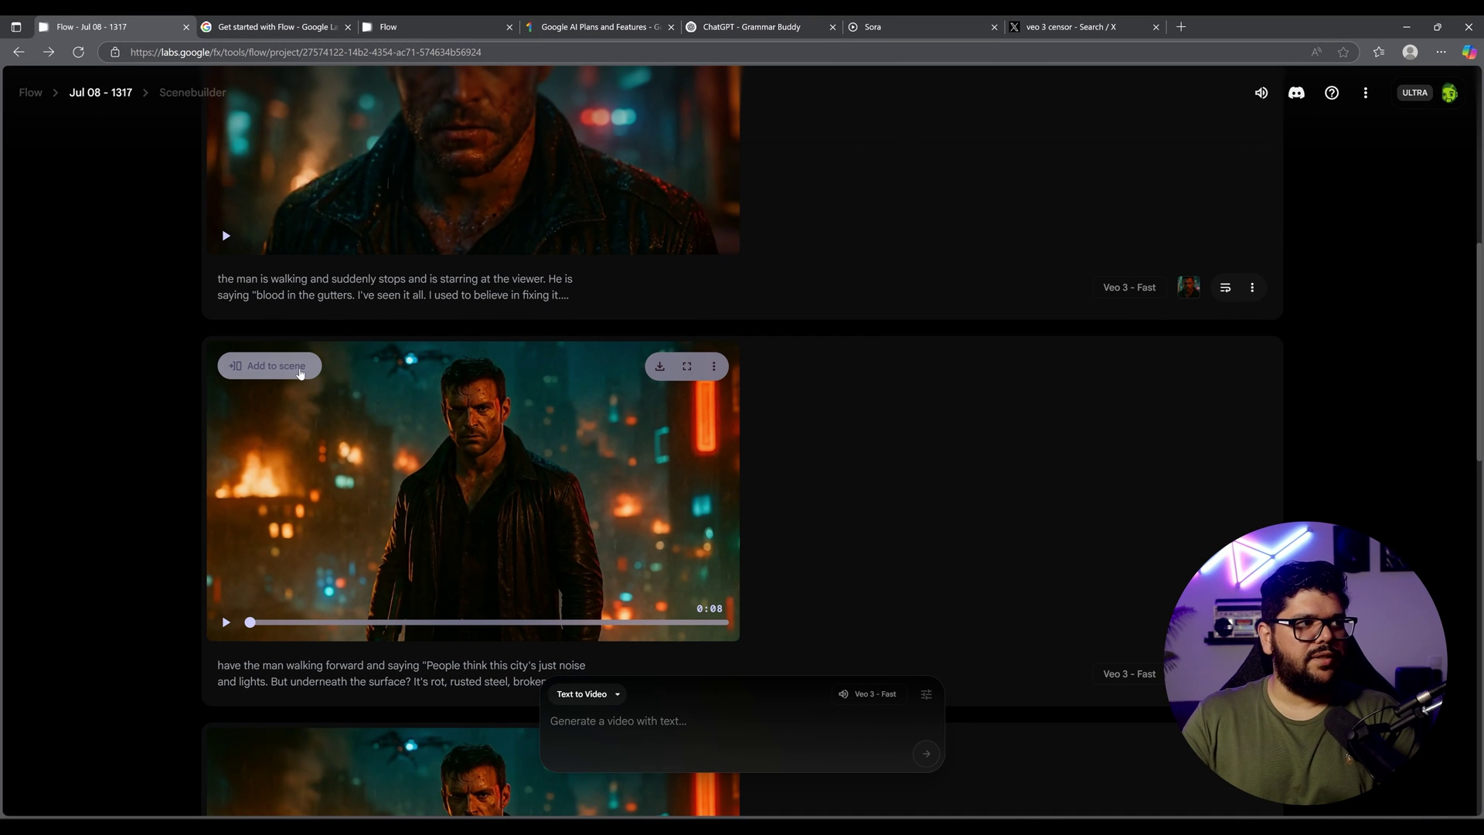
left_click(299, 368)
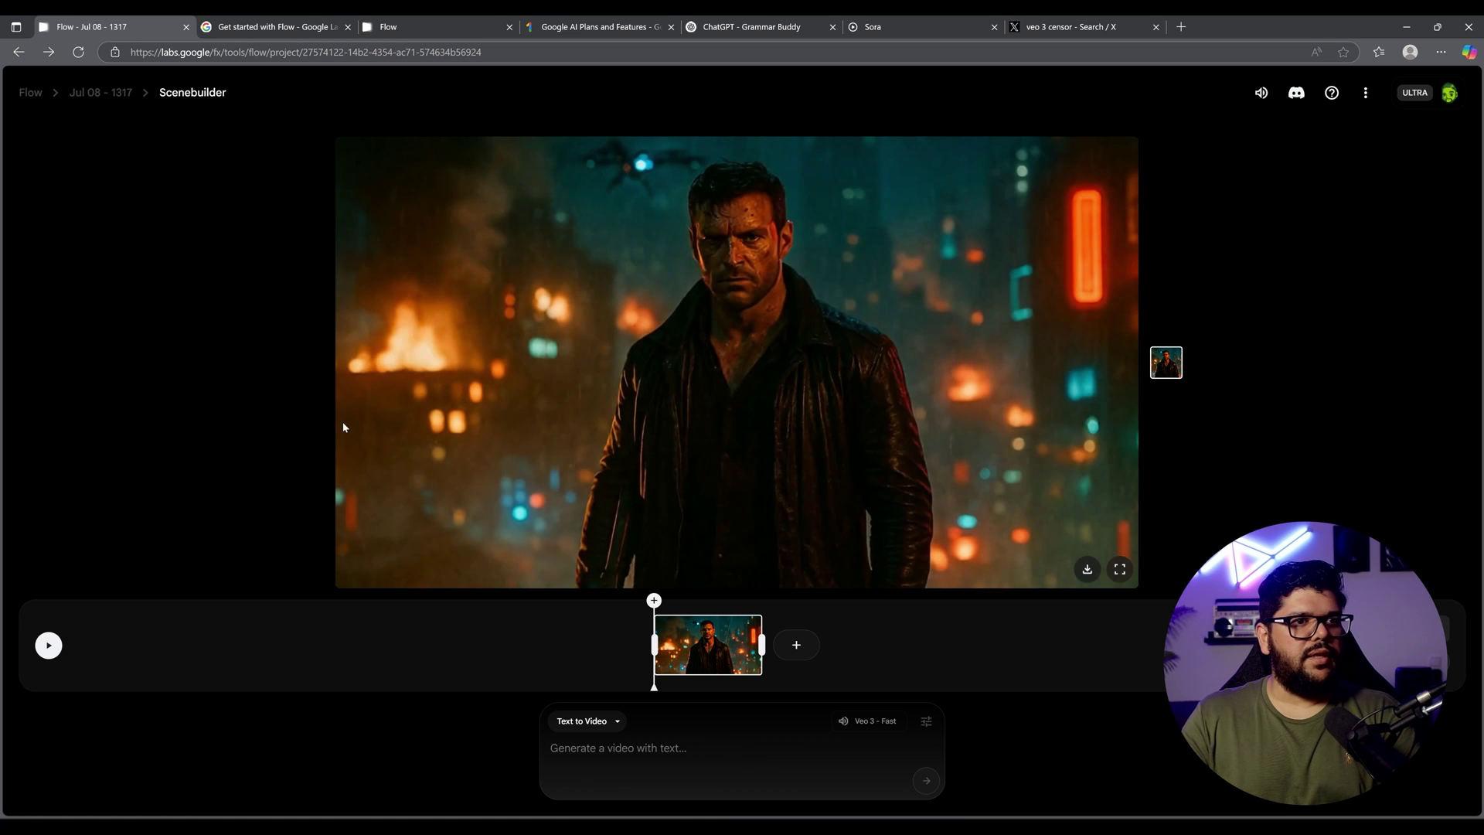
Step: Add the angry close-up as the second shot after the walking clip, then play back the joined scene
left_click(119, 93)
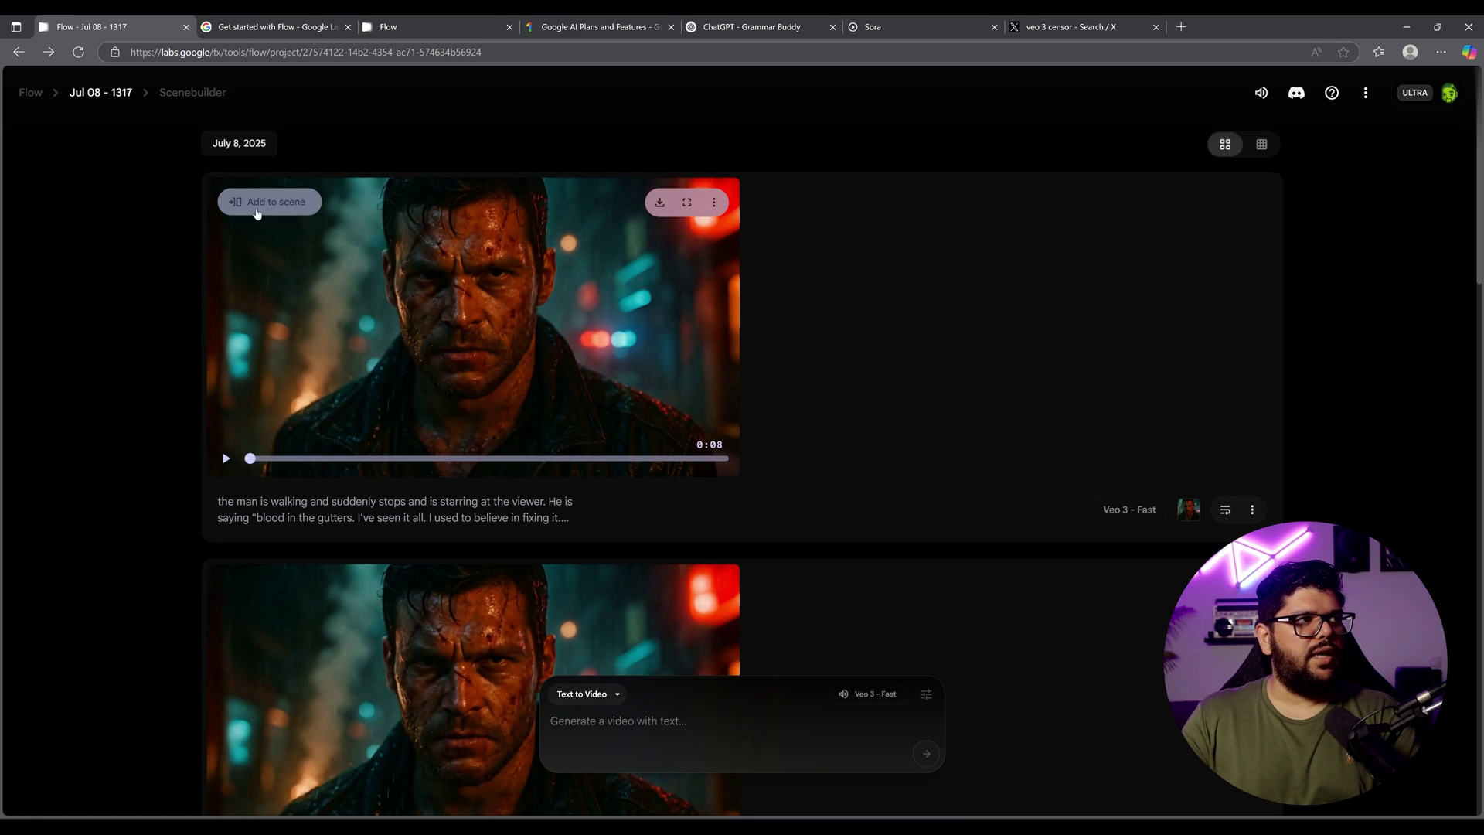
scroll(292, 486, "down", 2)
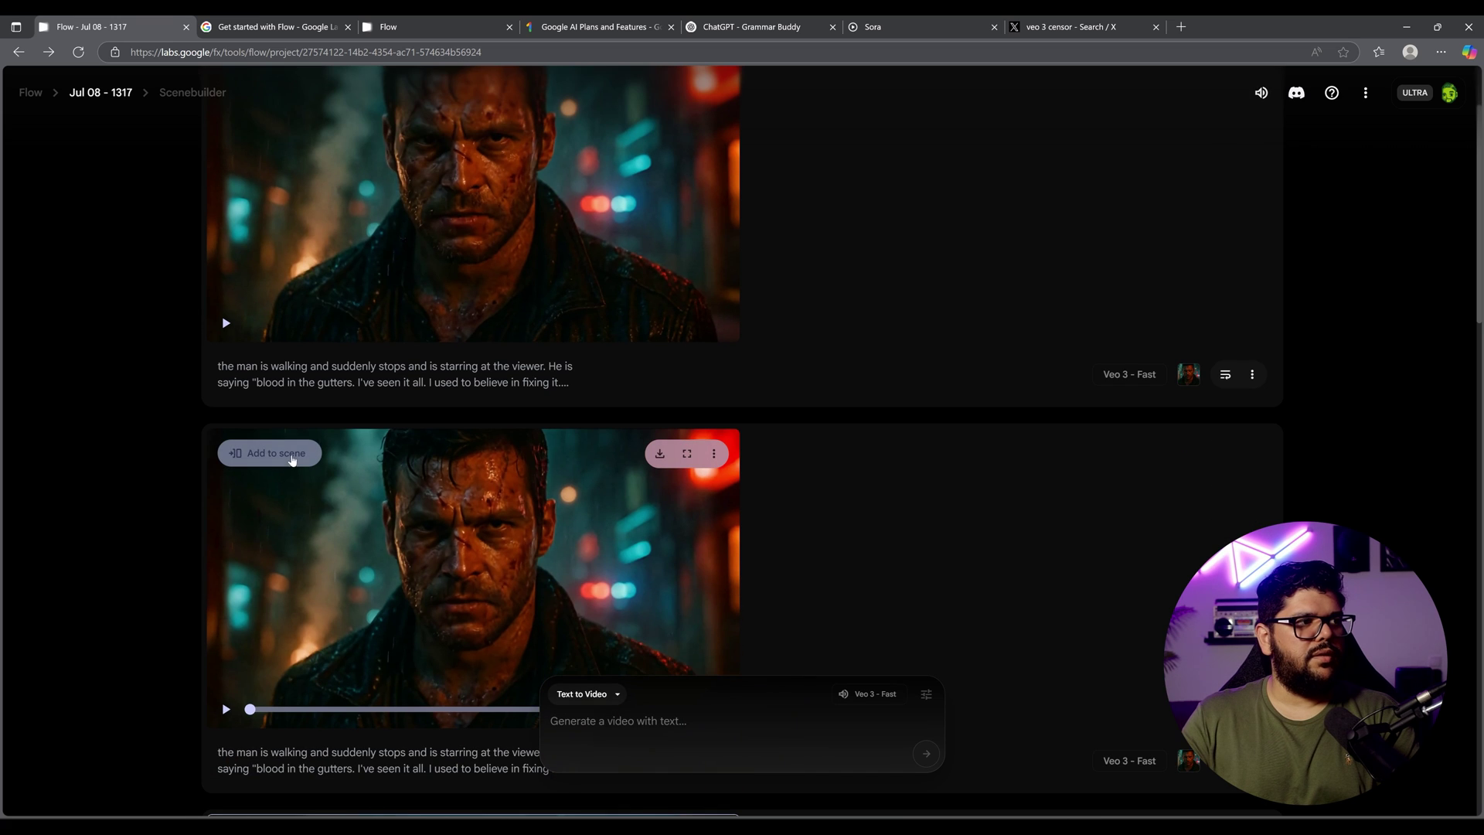
left_click(291, 456)
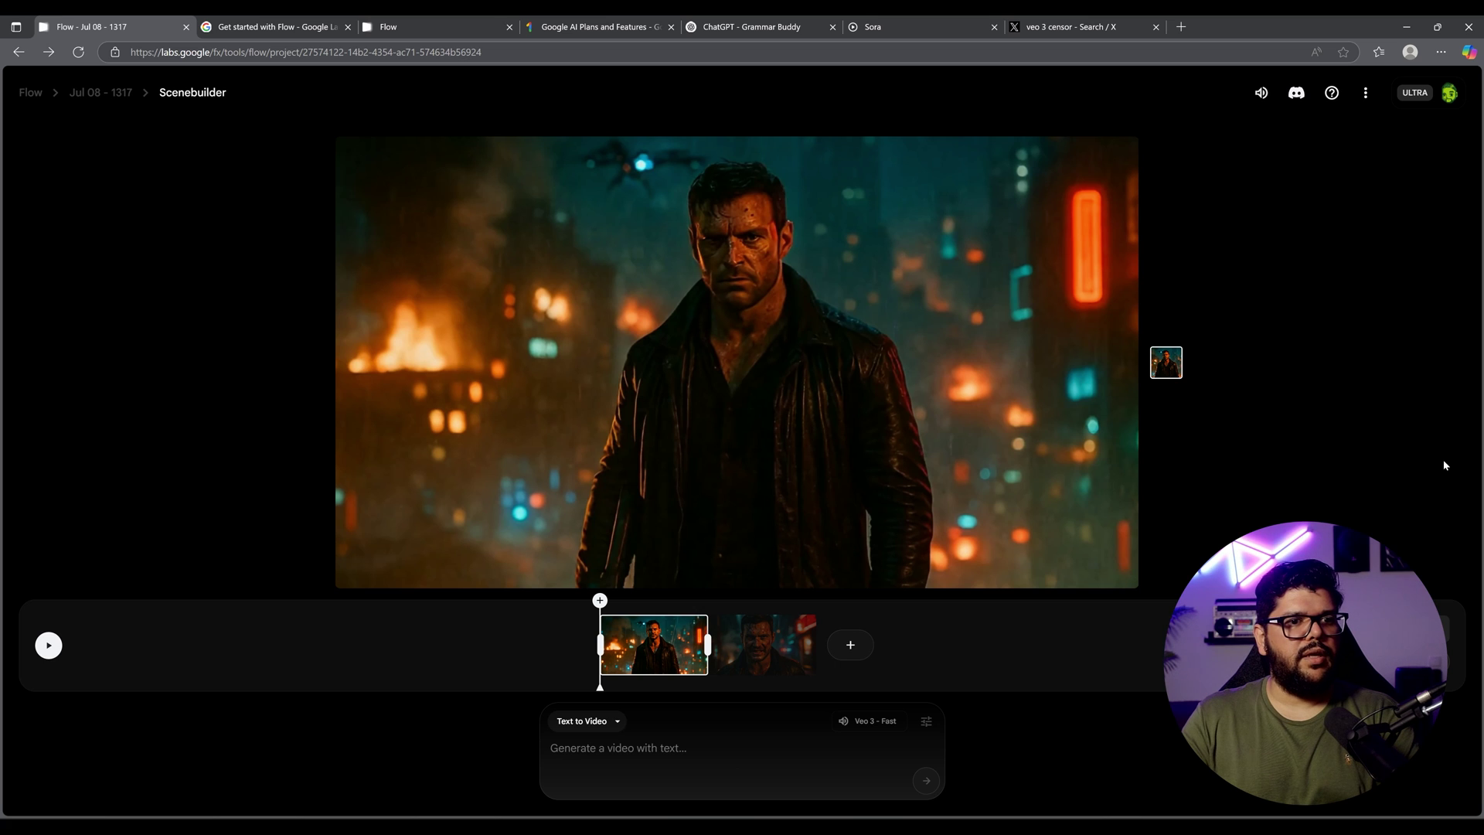
left_click(608, 659)
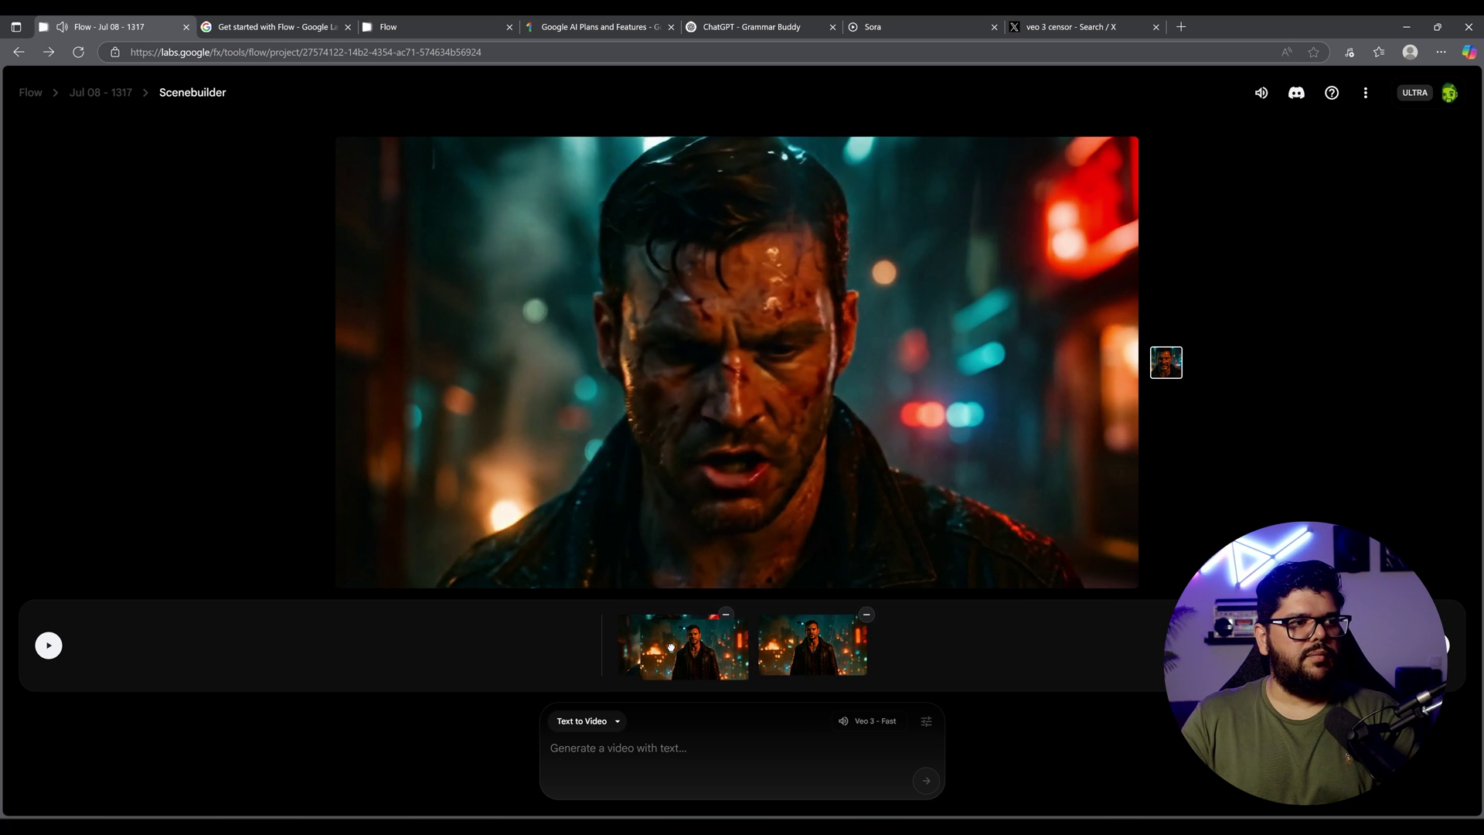
left_click(684, 643)
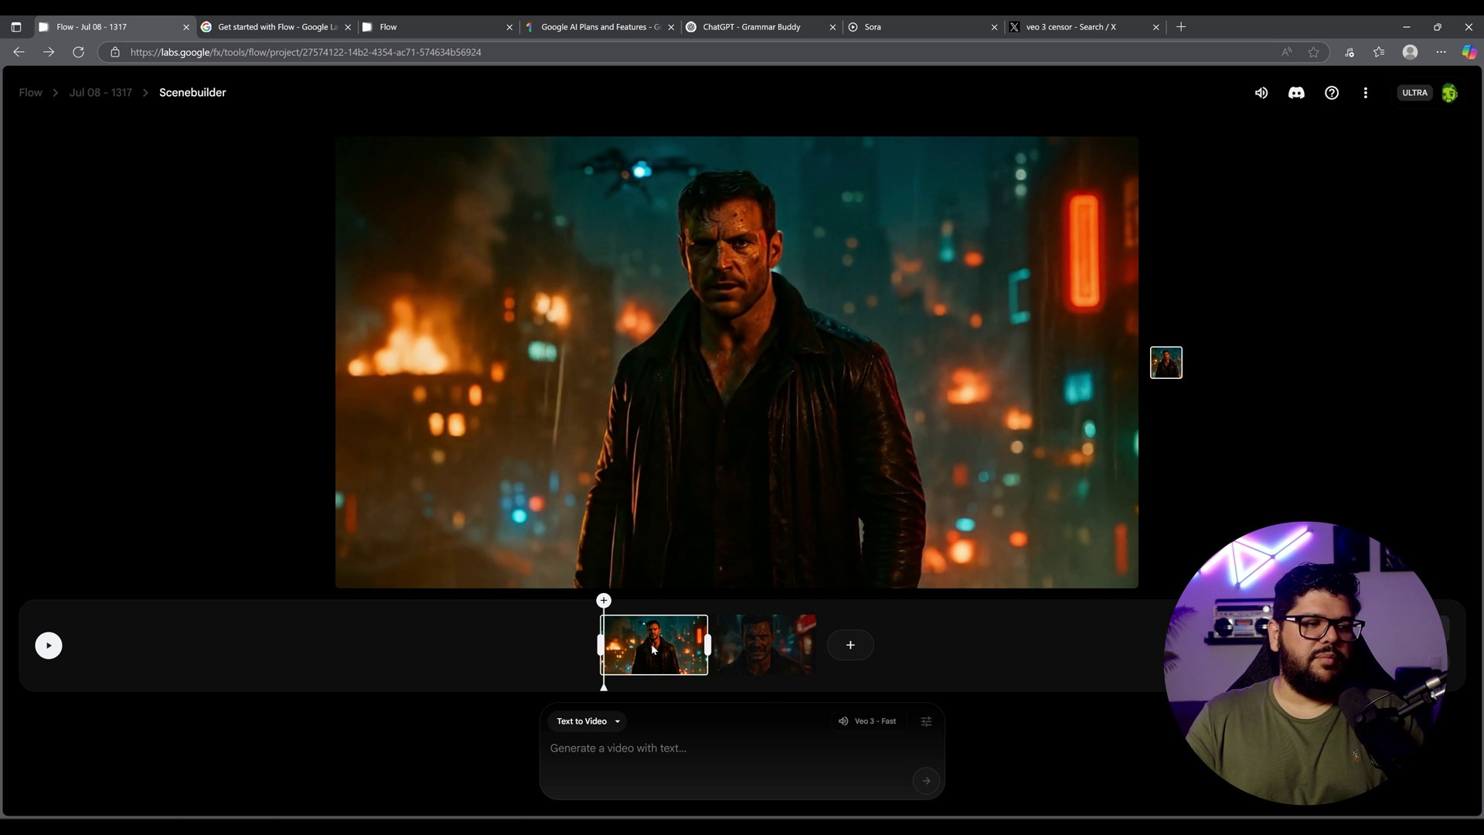
Step: Alternate the timeline preview between the close-up clip and the walking clip several times
left_click(789, 649)
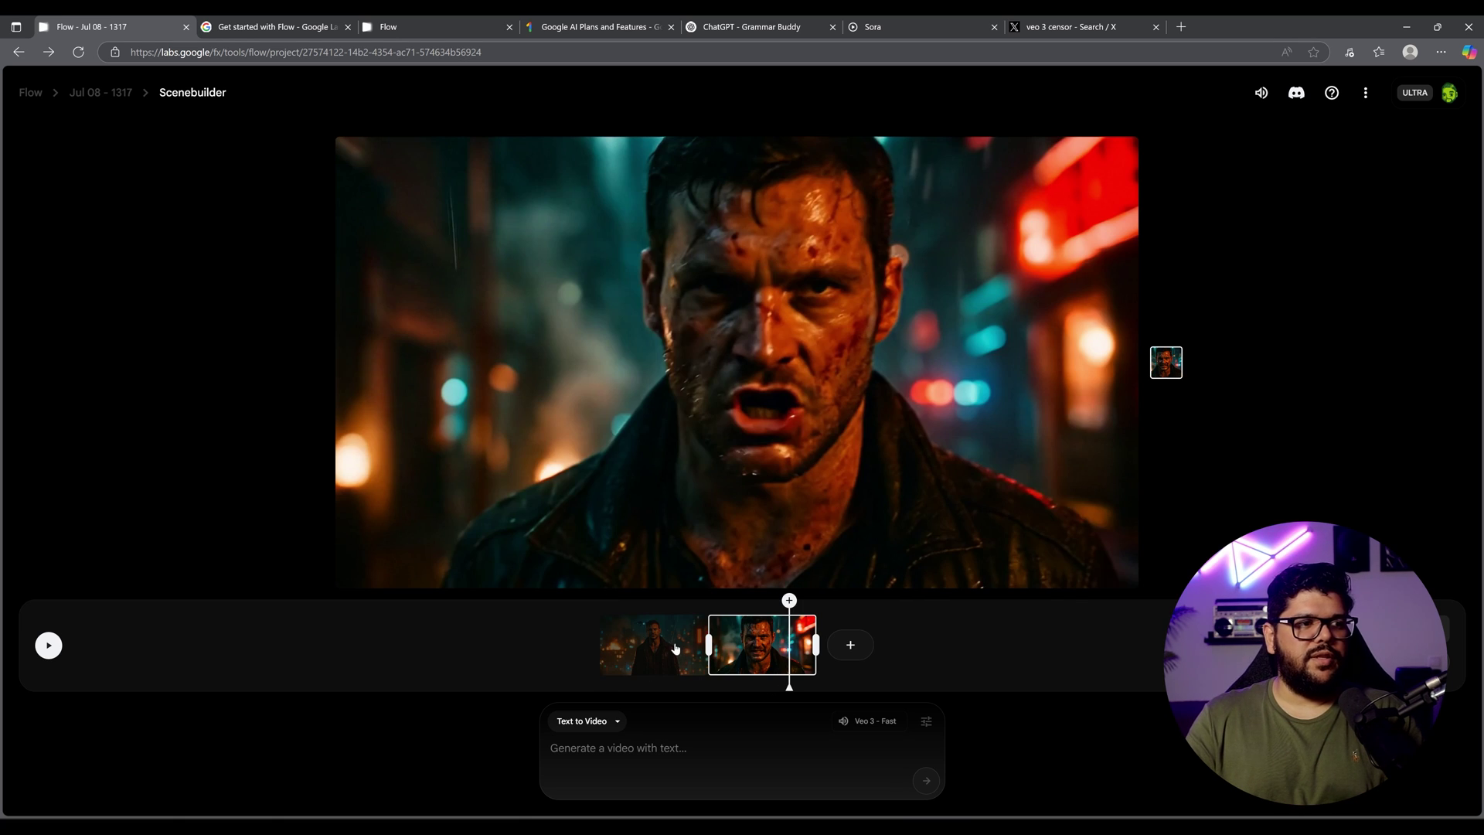
left_click(674, 644)
left_click(781, 650)
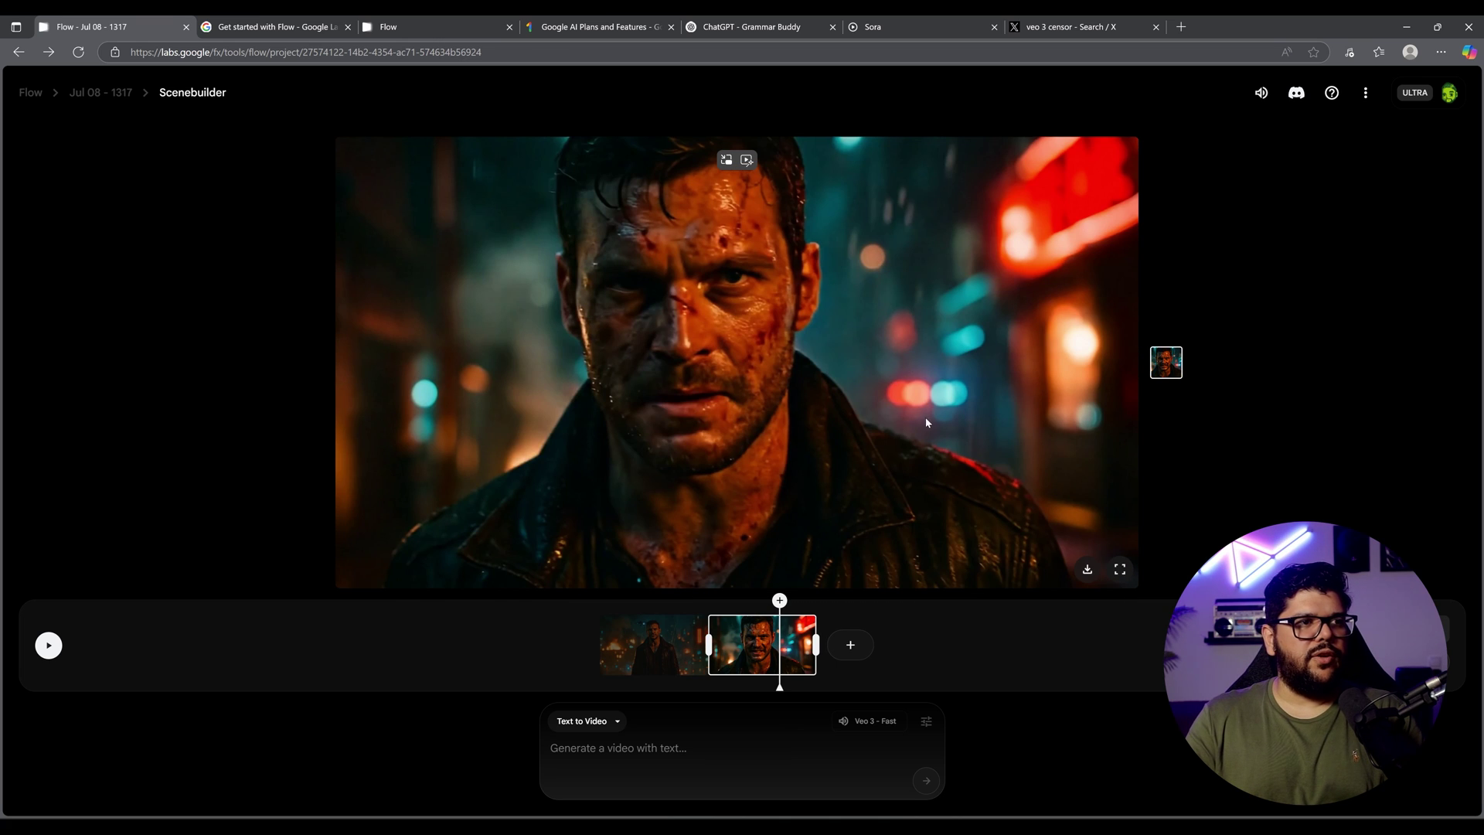
left_click(650, 646)
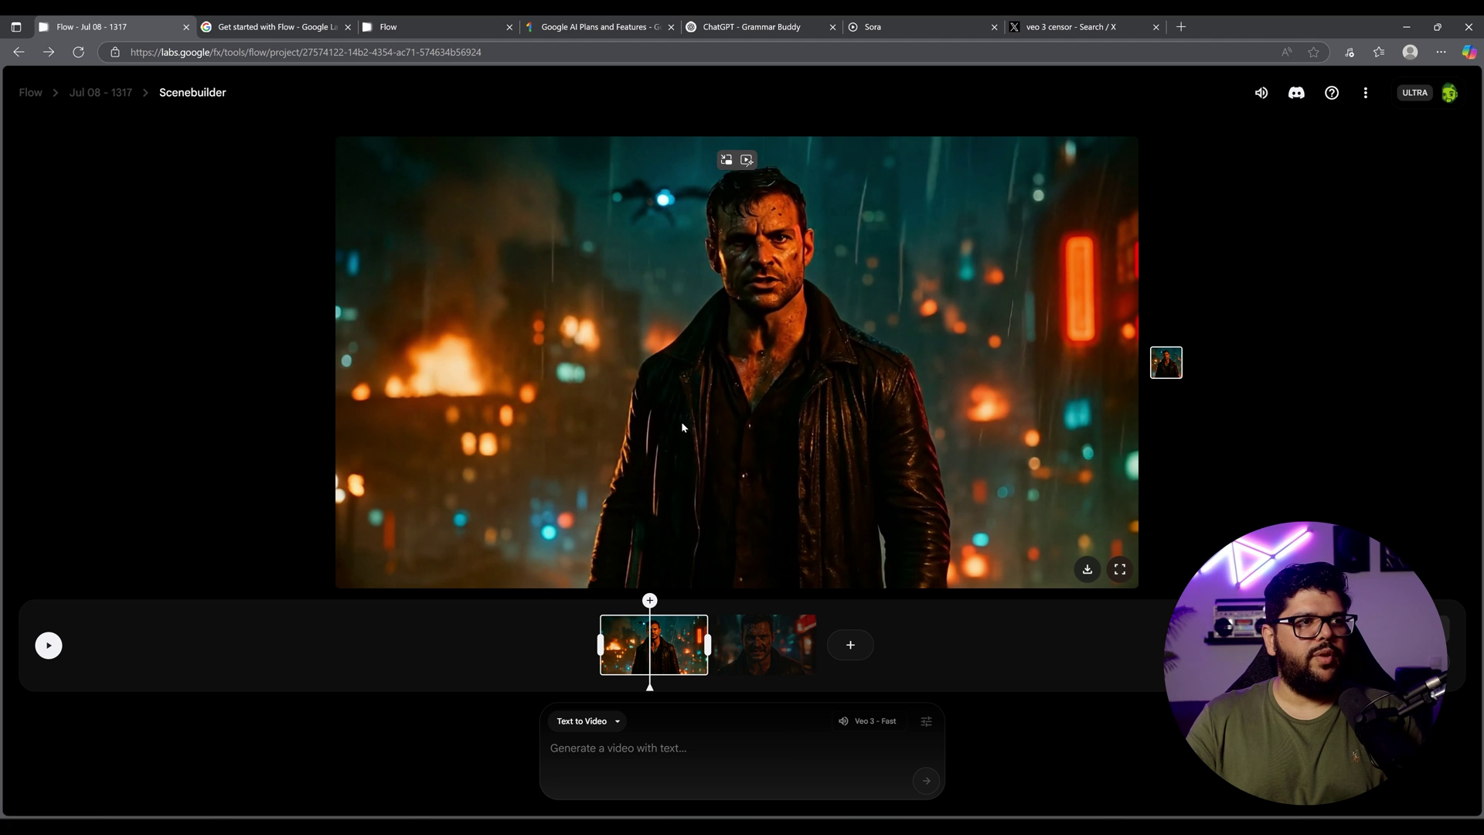
left_click(761, 657)
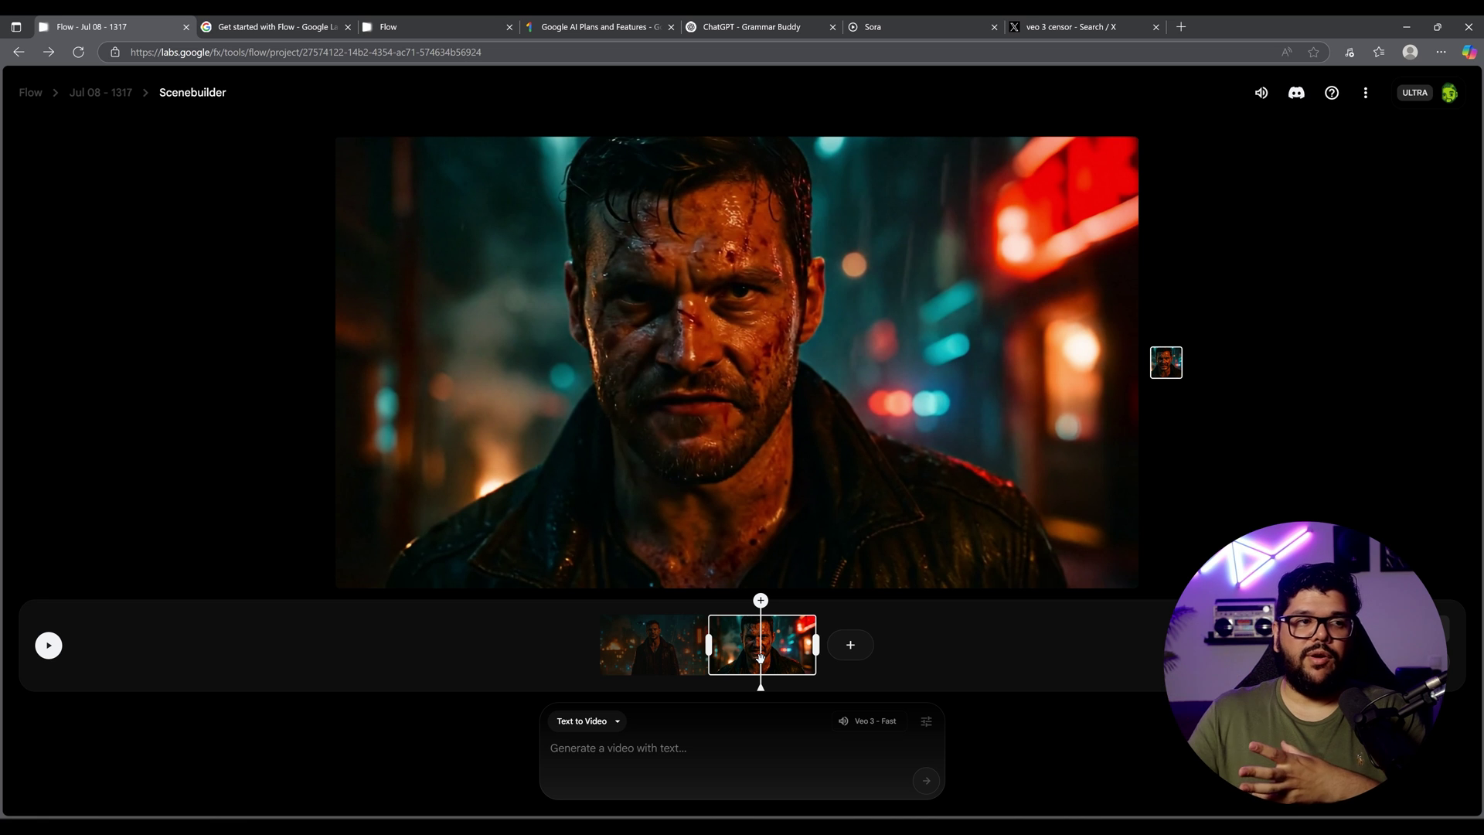
left_click(671, 646)
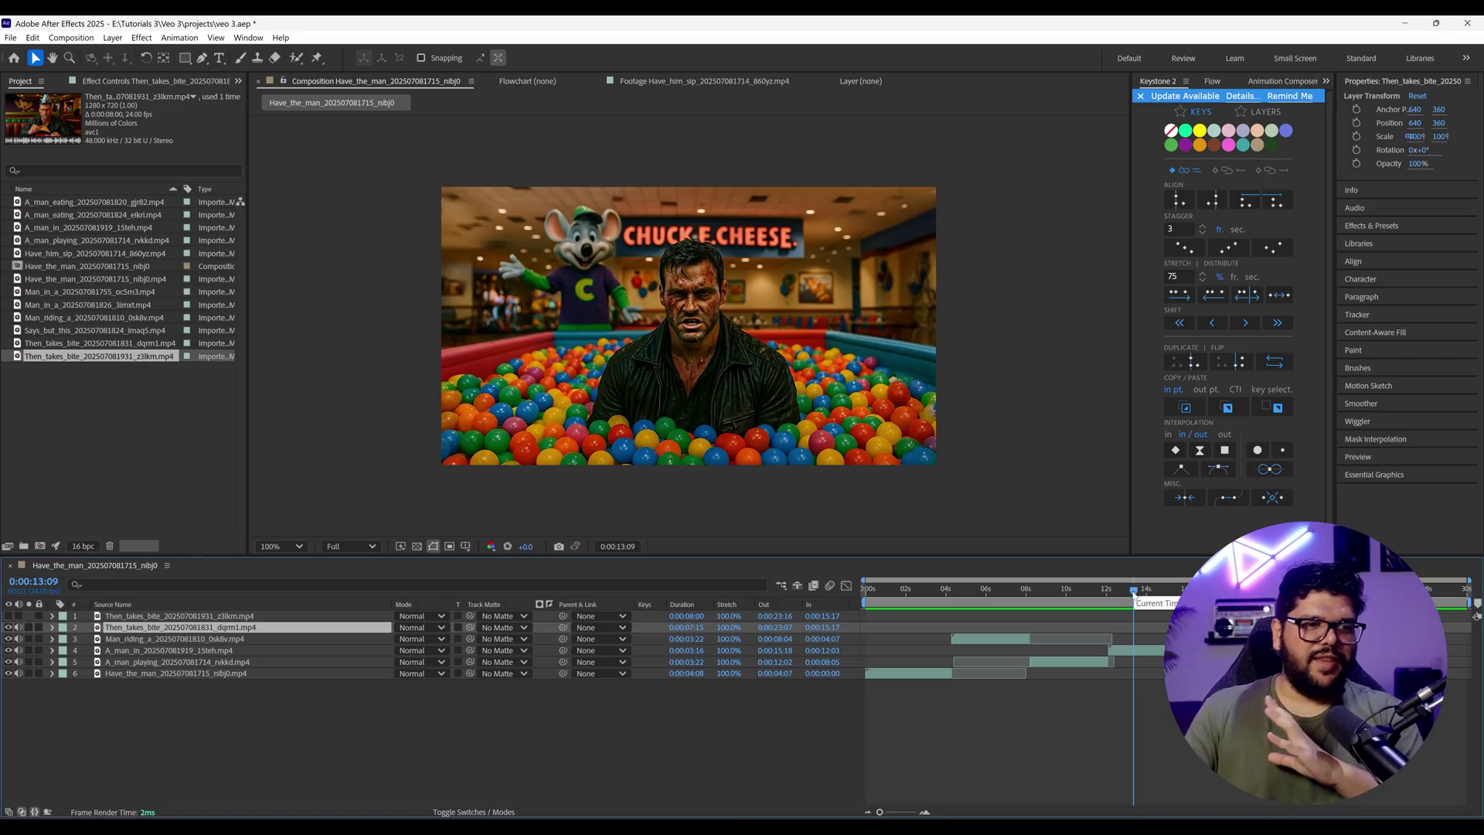
left_click(1081, 592)
left_click_drag(1080, 593, 1172, 591)
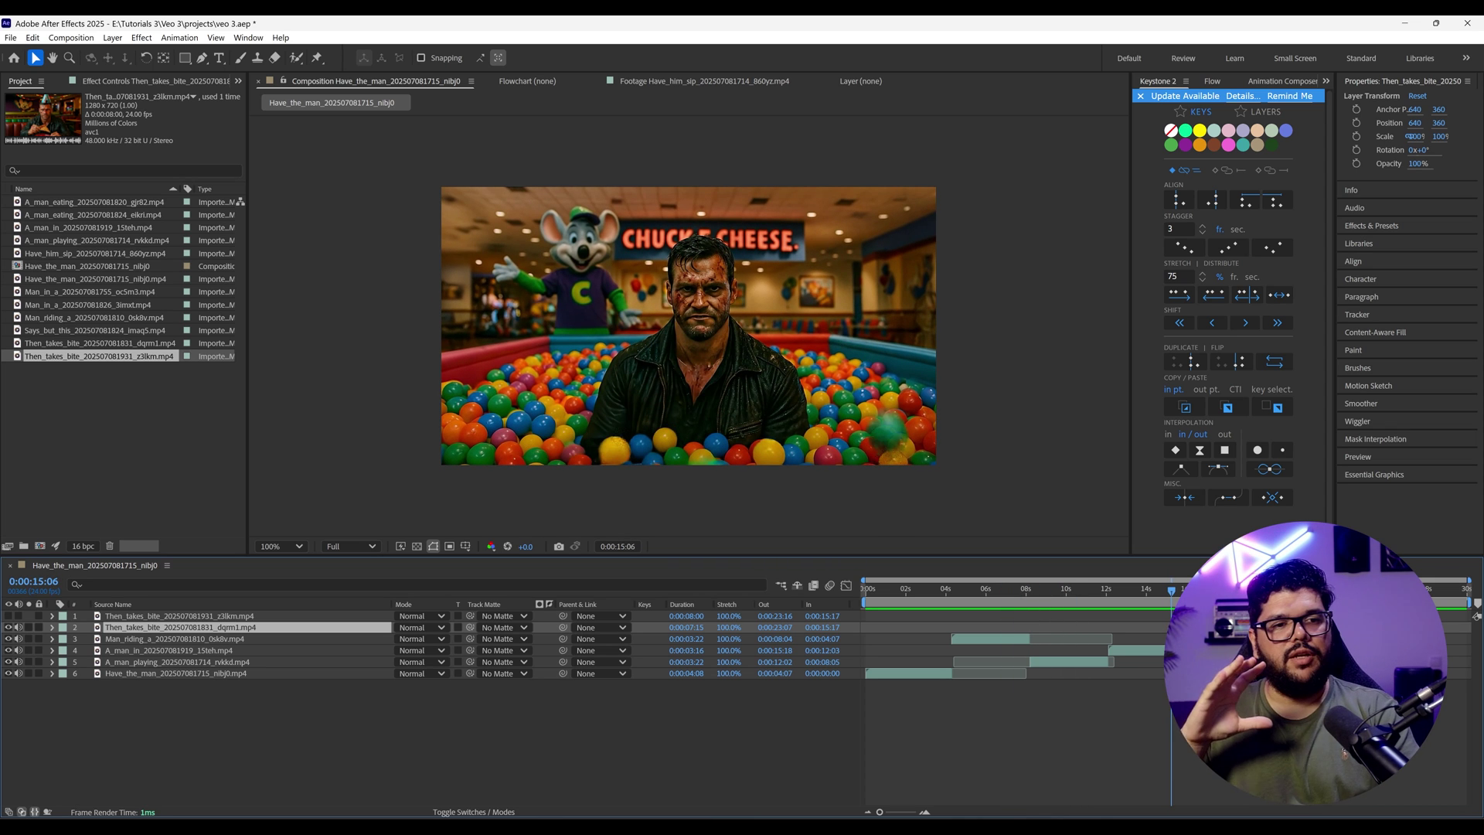